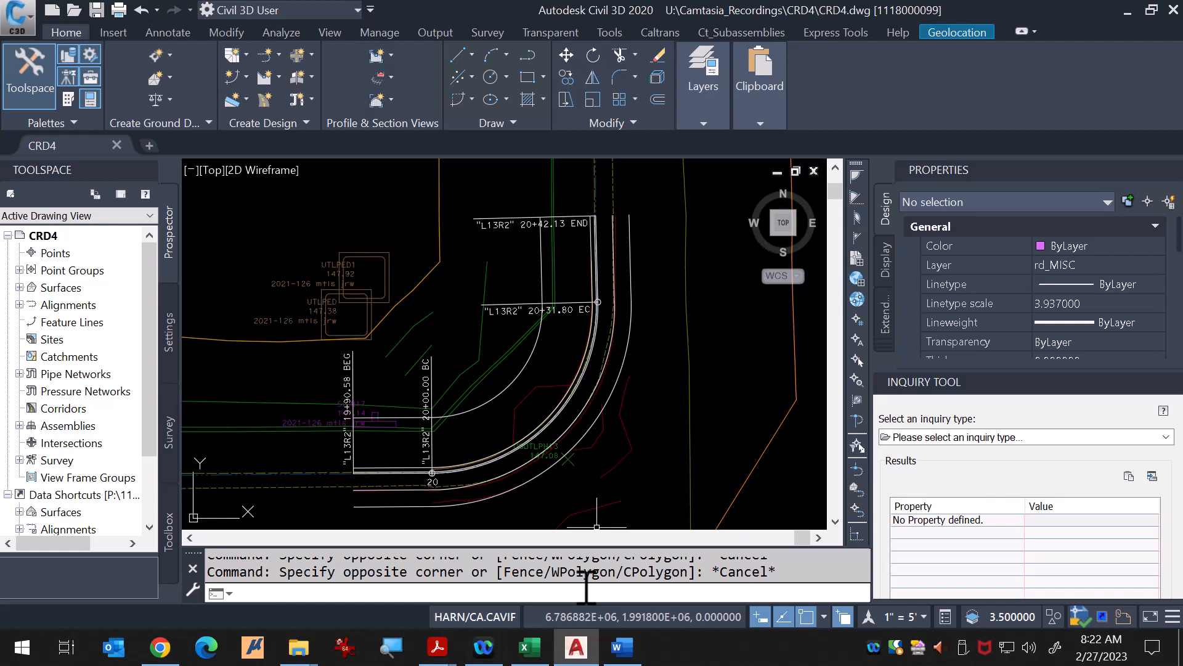
pyautogui.scroll(-8, 585, 435)
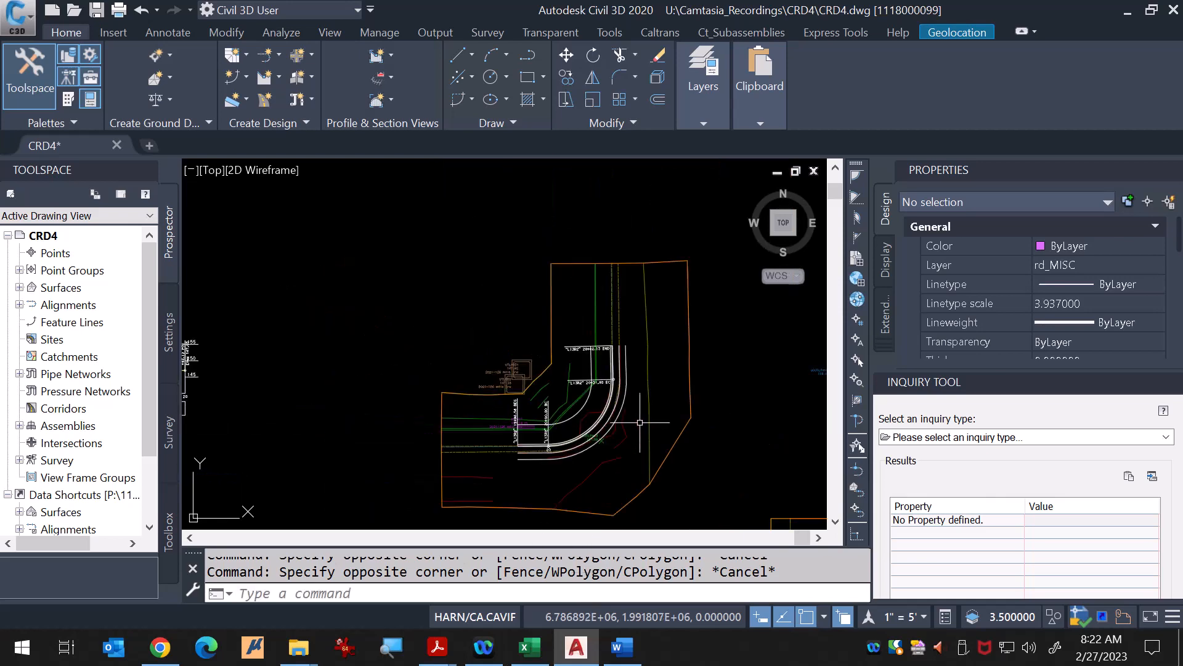
pyautogui.scroll(8, 429, 419)
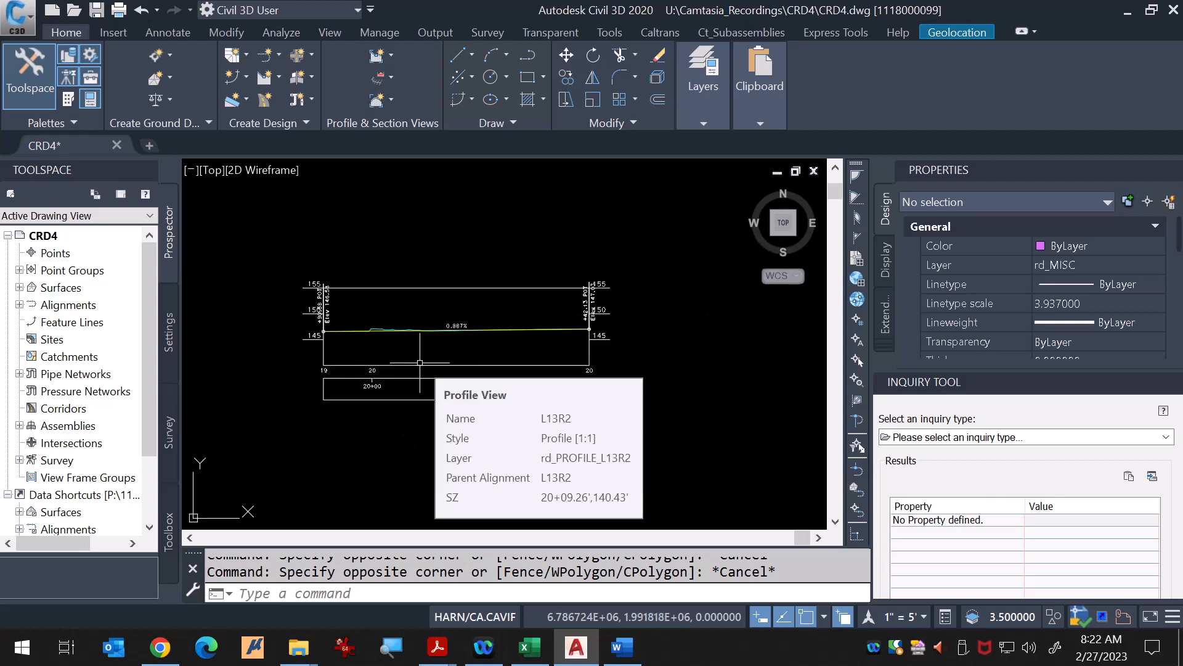
pyautogui.scroll(-3, 425, 362)
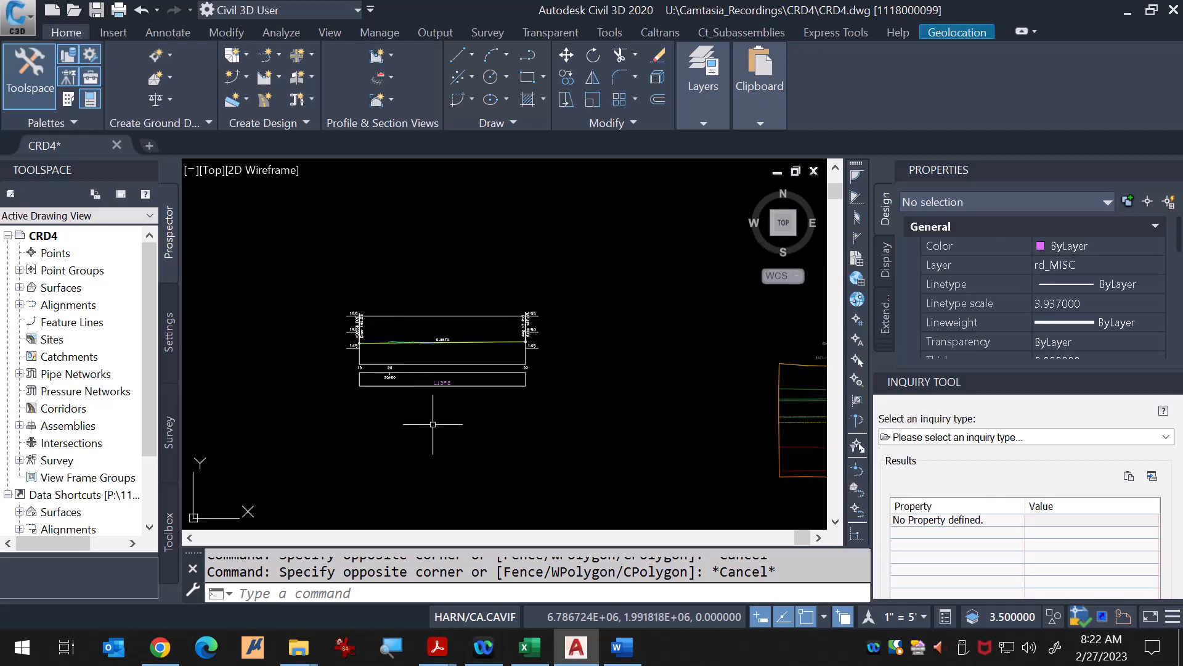
pyautogui.scroll(-4, 435, 407)
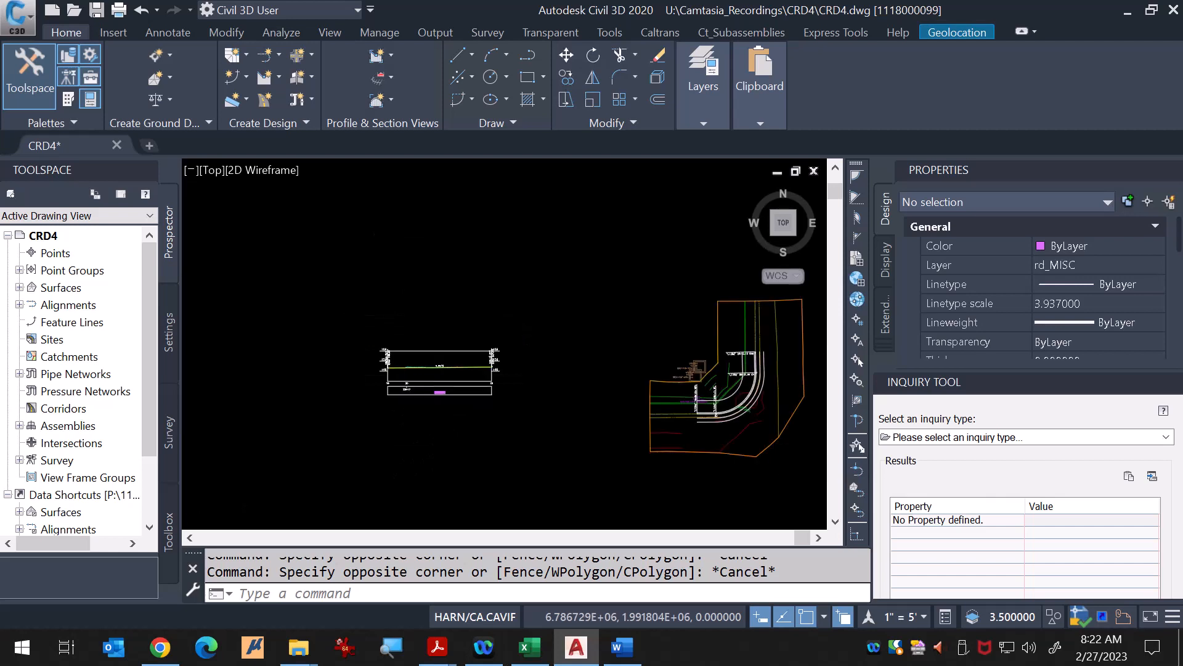
pyautogui.scroll(4, 634, 424)
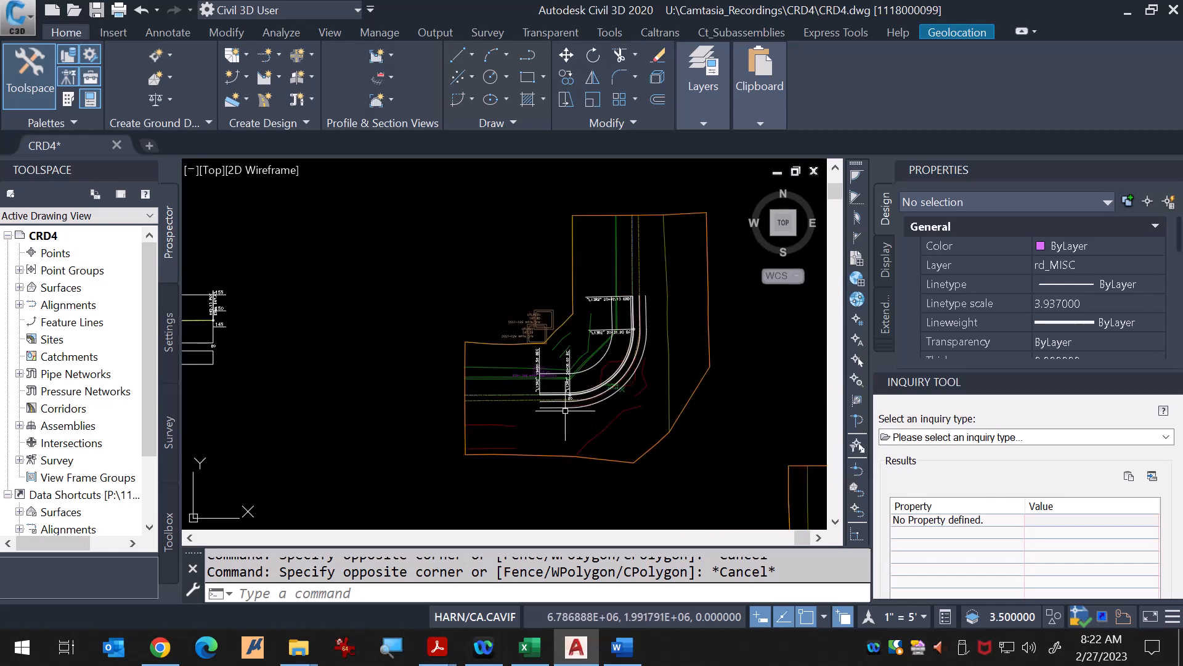
pyautogui.scroll(5, 570, 400)
pyautogui.scroll(-2, 528, 438)
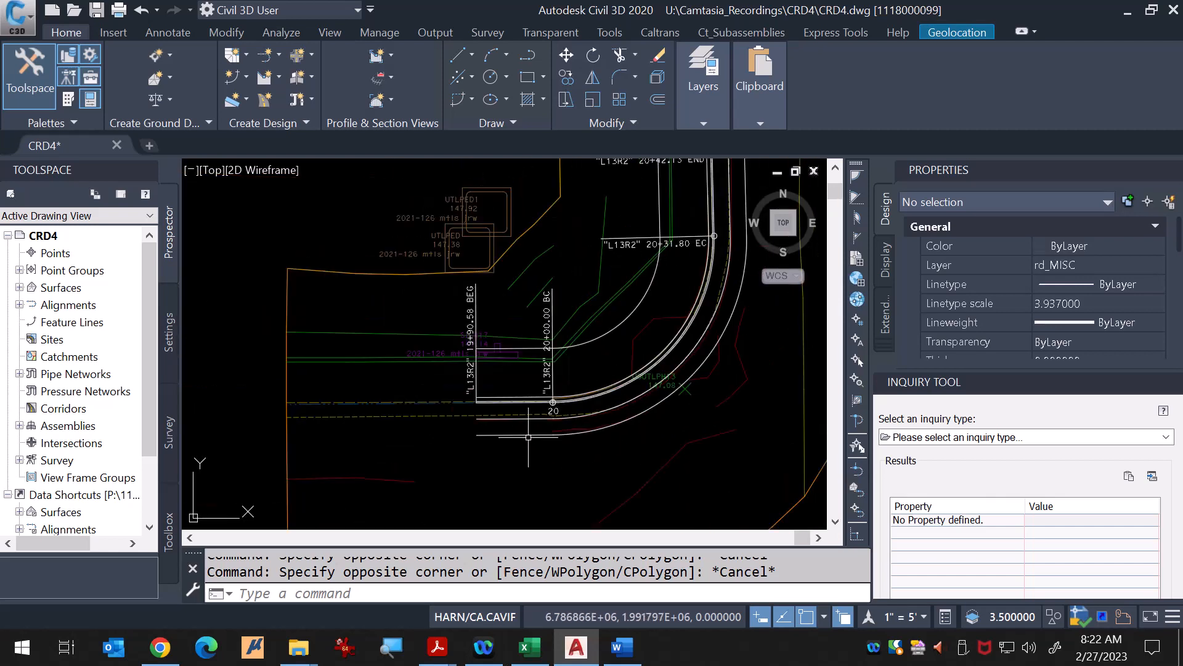
pyautogui.click(579, 417)
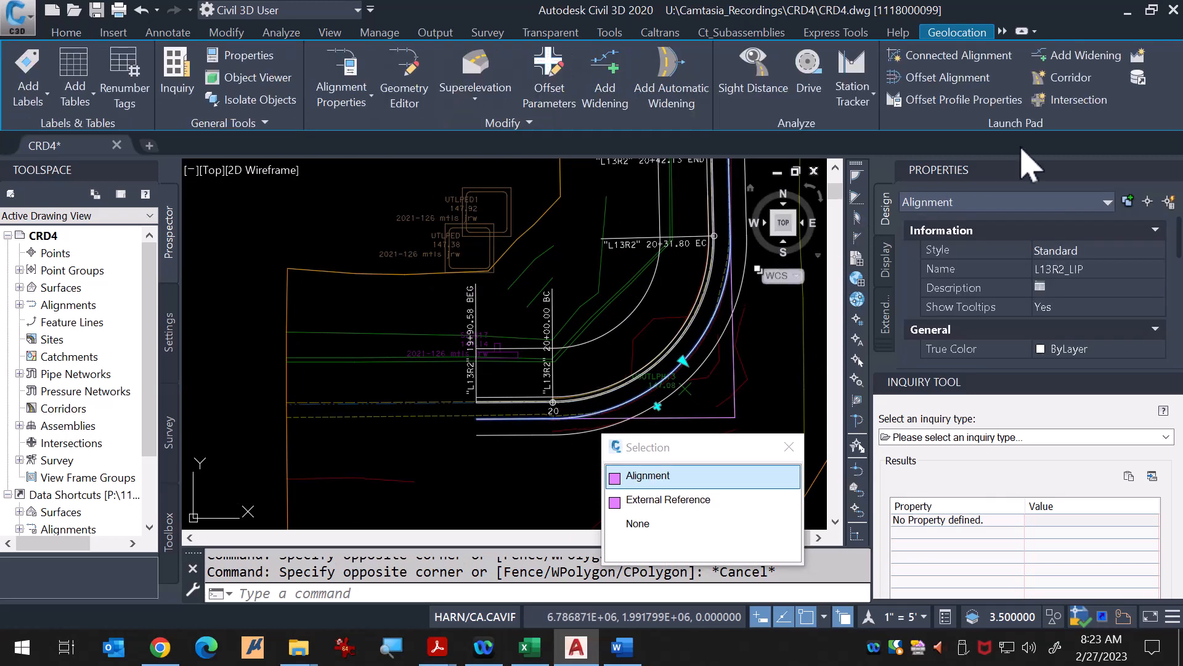
pyautogui.click(1138, 58)
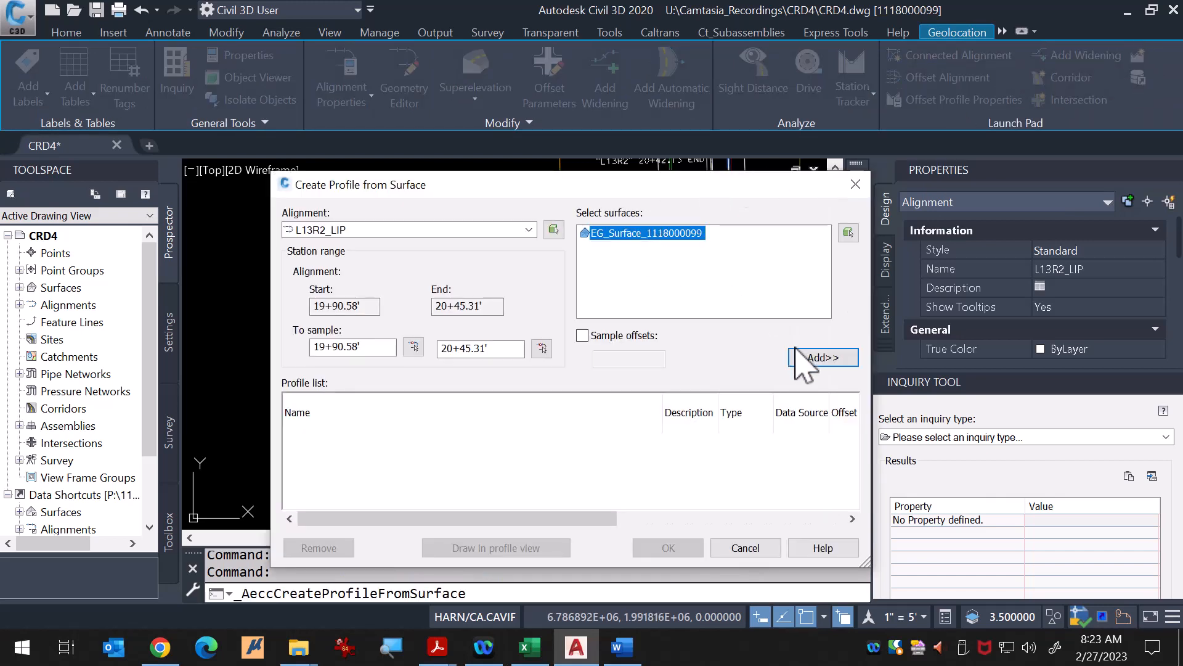
pyautogui.click(821, 358)
pyautogui.click(465, 439)
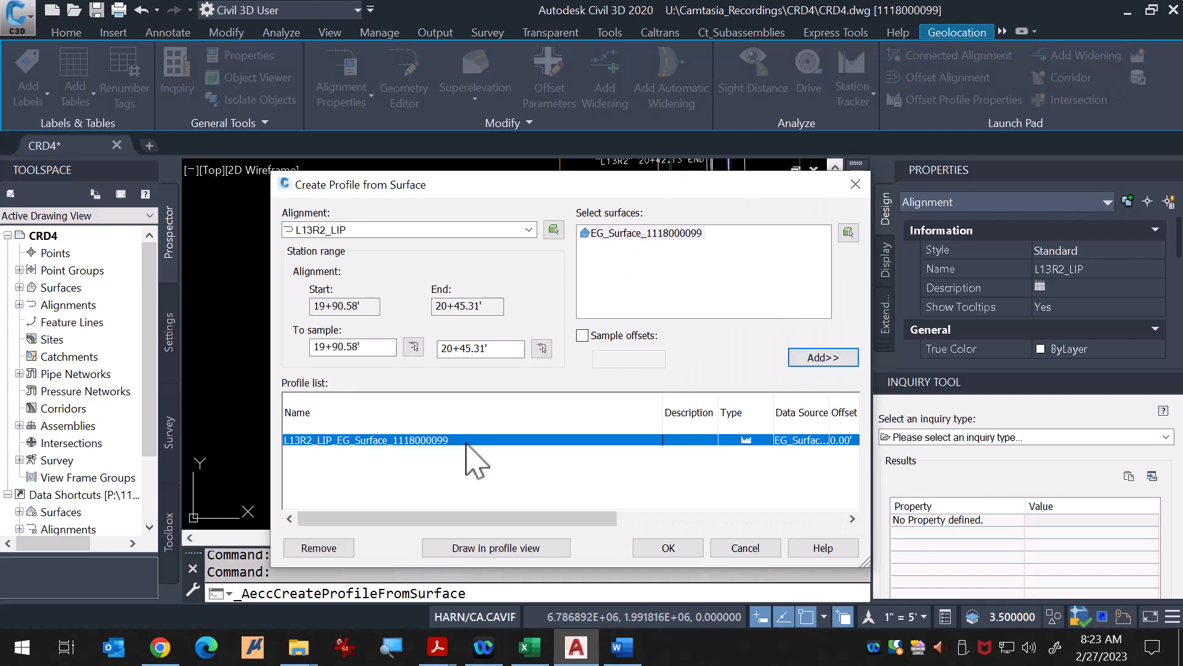
pyautogui.click(473, 553)
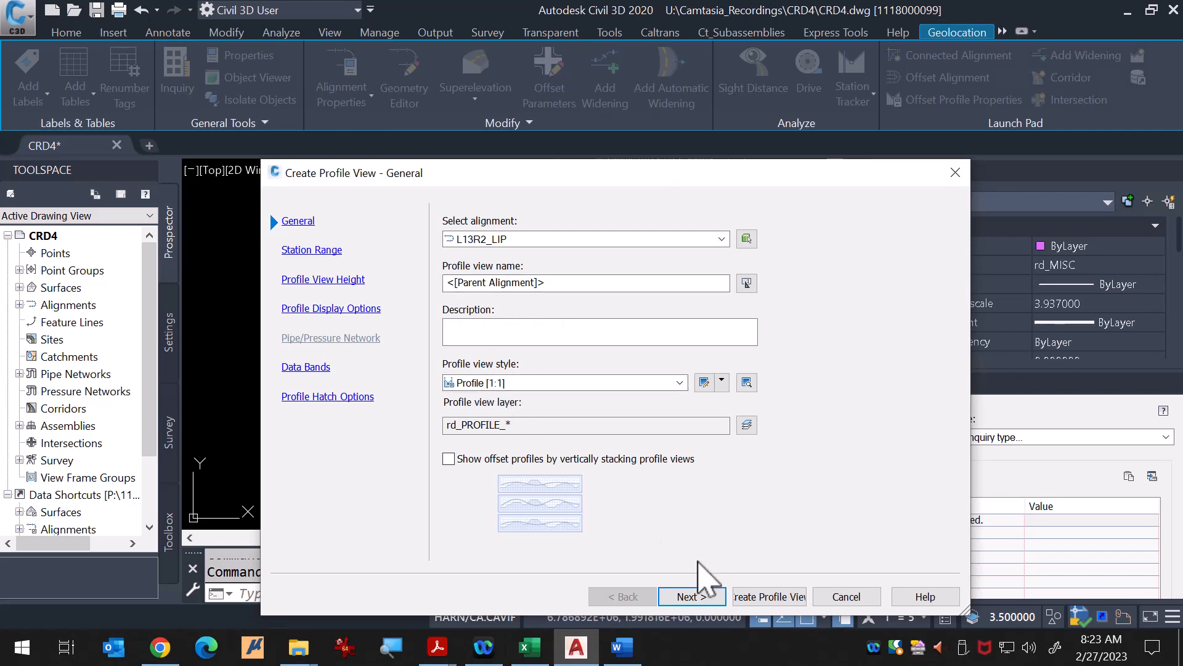
# Step: Set the profile view height to user specified with minimum 140.00' and maximum 160.00'
pyautogui.click(690, 597)
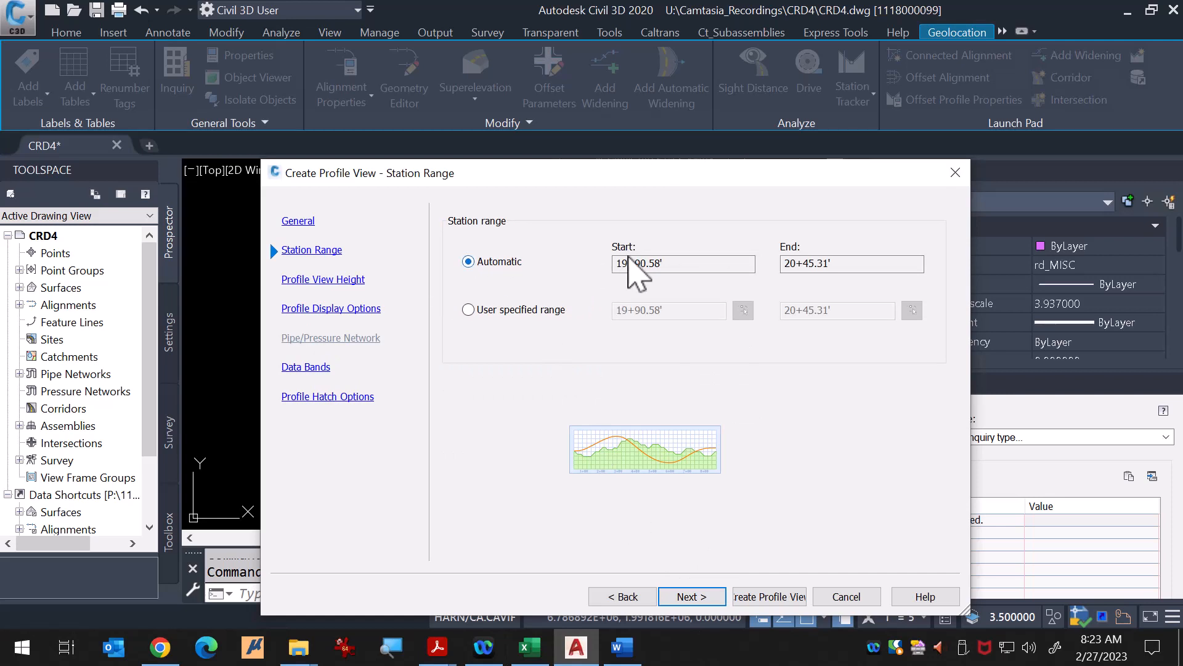
pyautogui.click(705, 599)
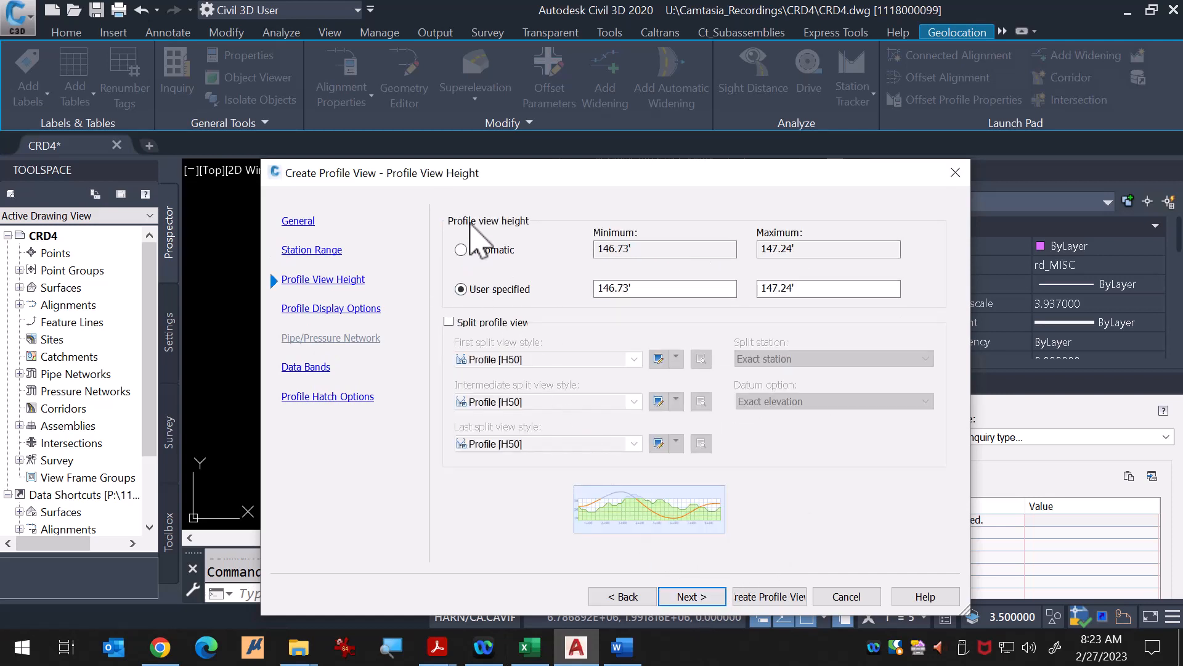
pyautogui.doubleClick(660, 290)
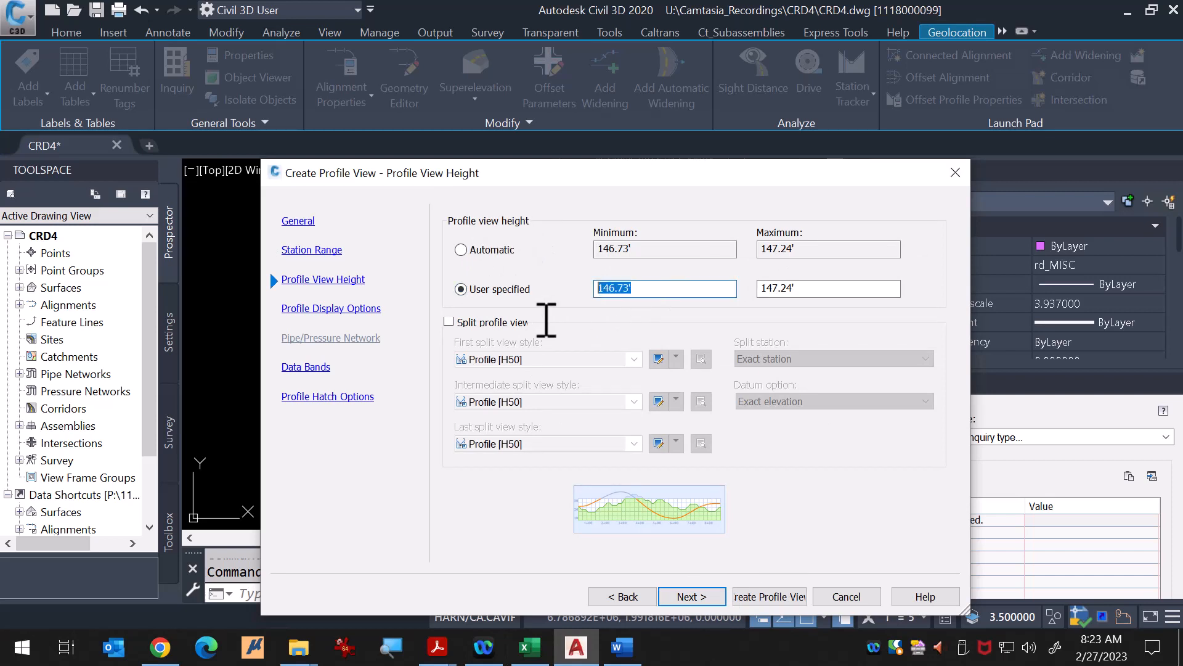
pyautogui.press('Tab')
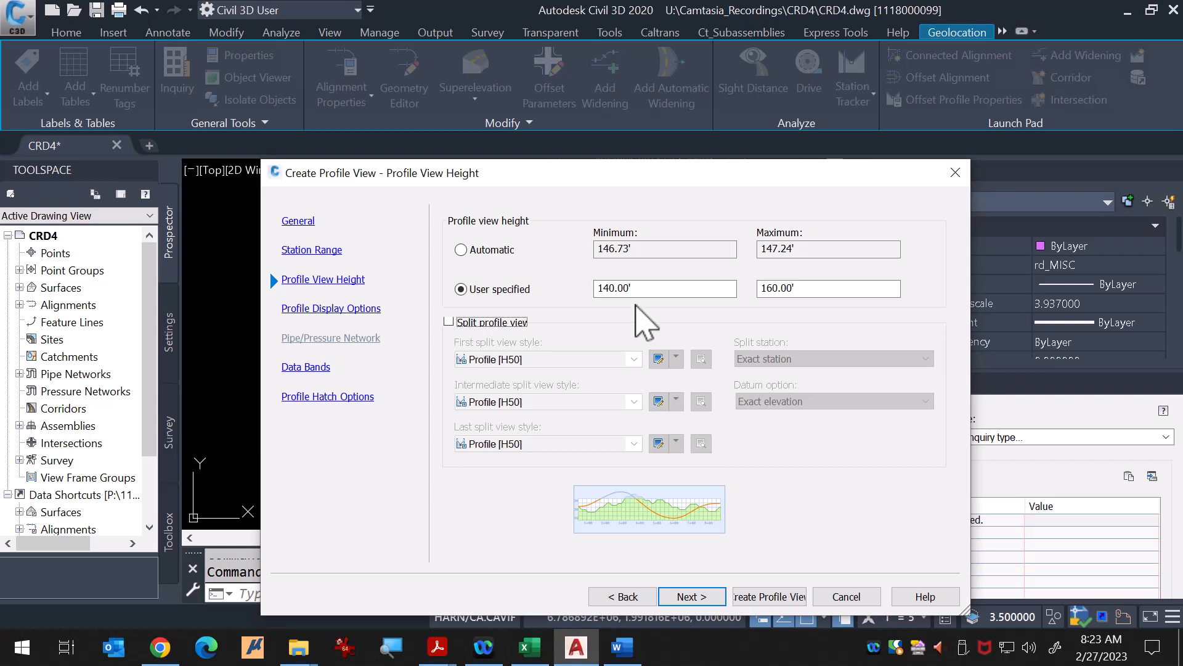
pyautogui.click(706, 601)
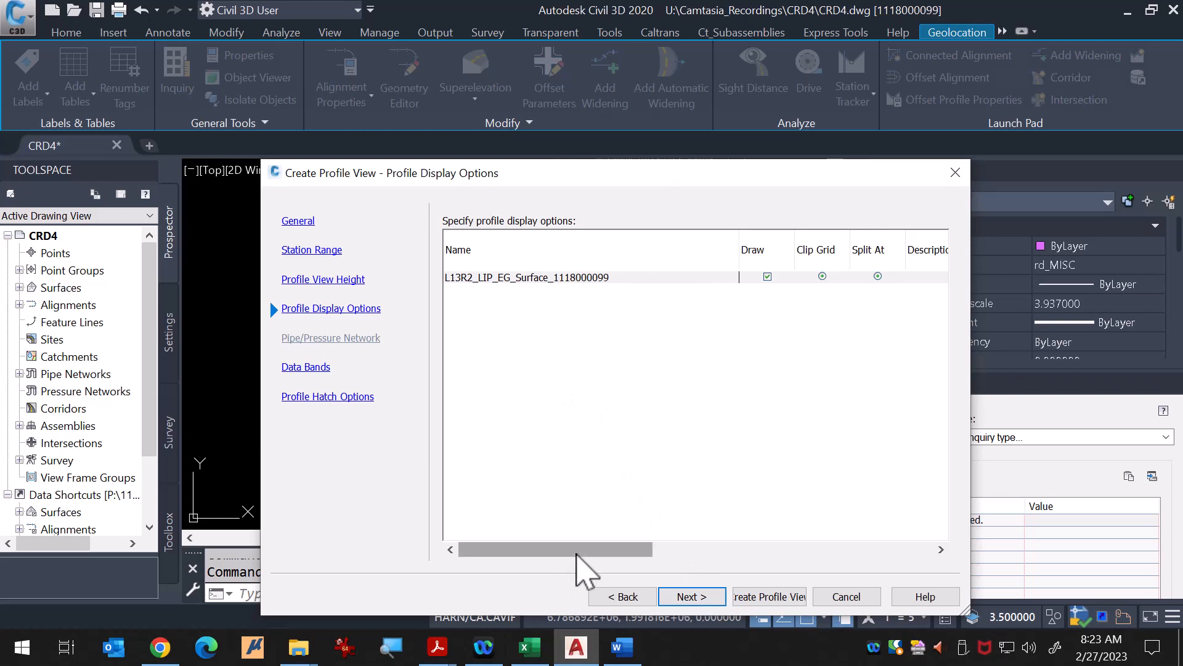
# Step: Set the profile's label set to Standard and create the profile view
pyautogui.moveTo(588, 551); pyautogui.dragTo(777, 550)
pyautogui.click(838, 279)
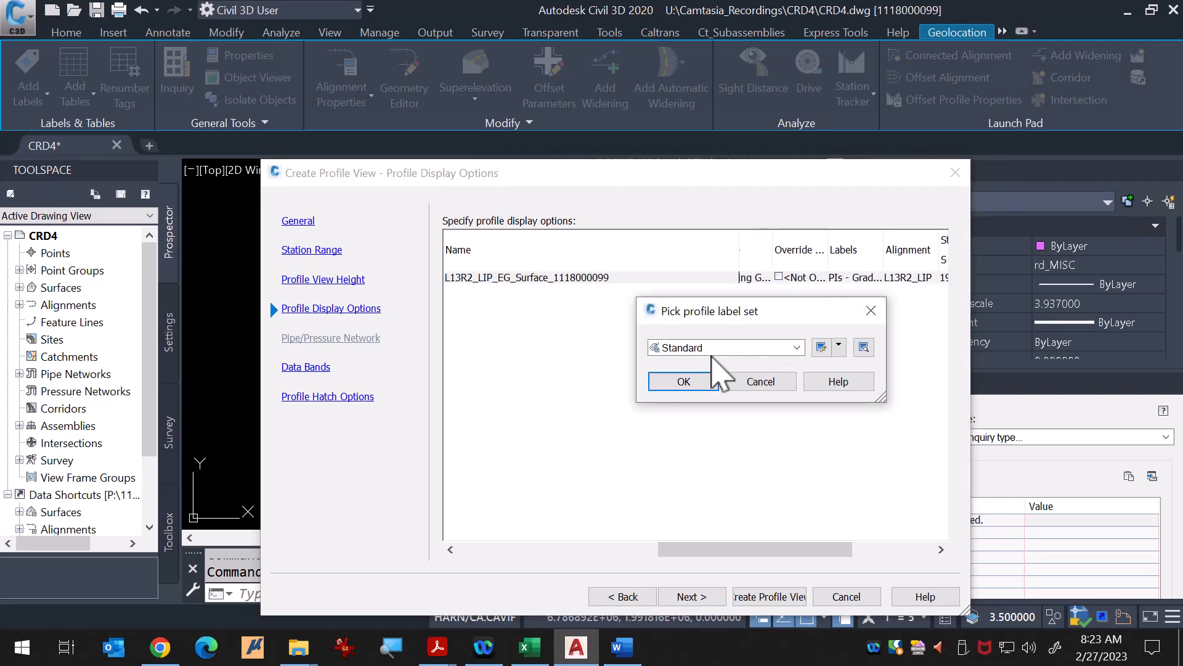
pyautogui.click(684, 381)
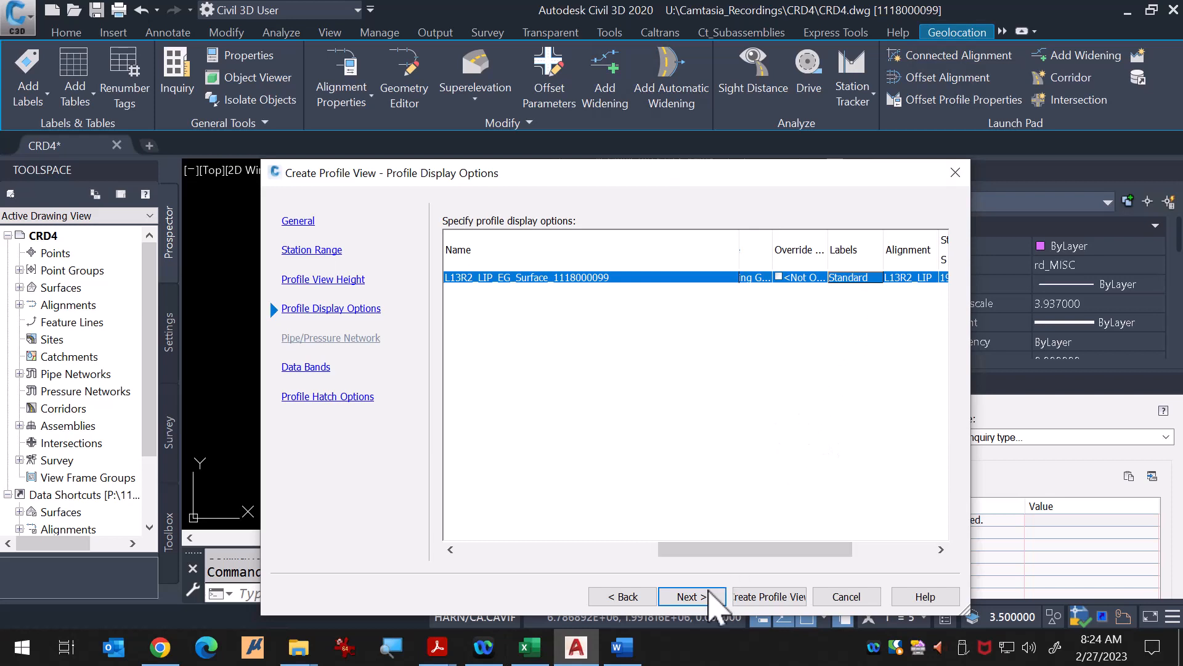
pyautogui.click(769, 596)
# Step: Place the new profile view origin just above the existing L13R2 profile view
pyautogui.scroll(-3, 701, 375)
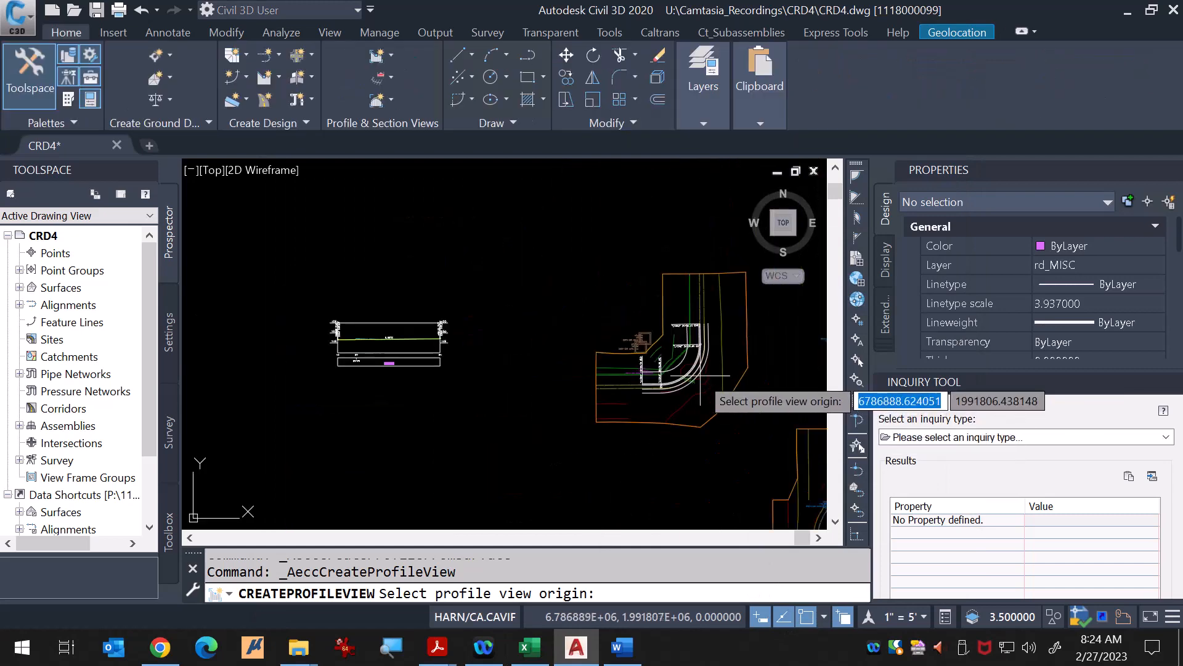
pyautogui.scroll(5, 423, 351)
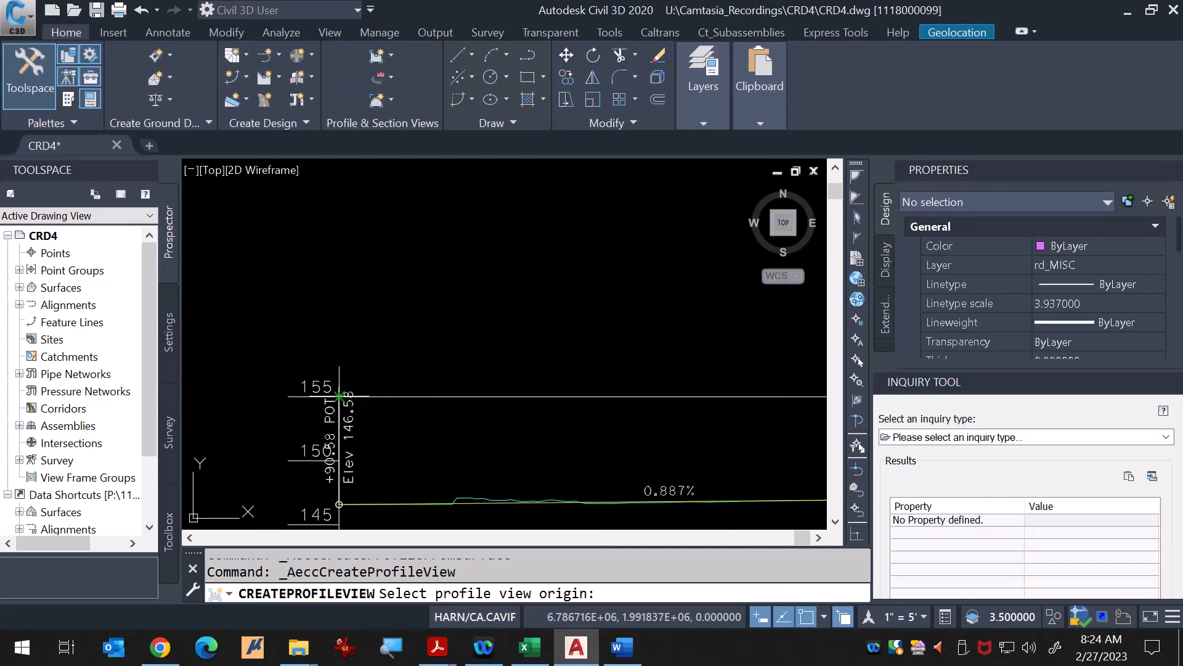
pyautogui.click(339, 395)
pyautogui.scroll(-2, 345, 392)
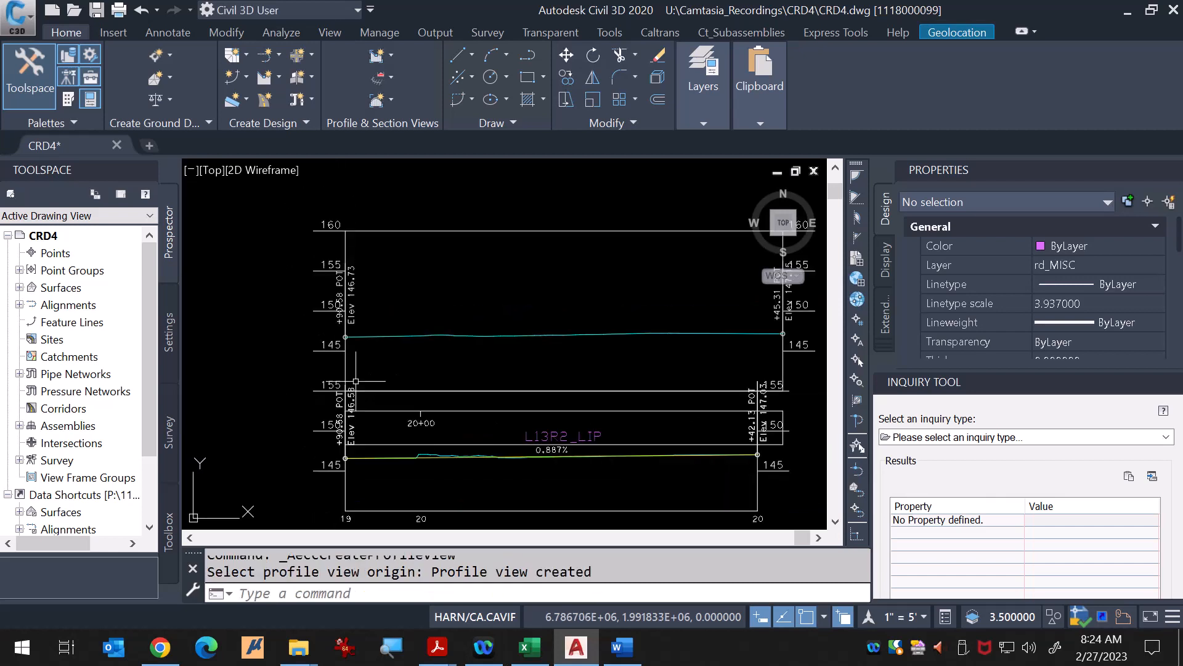
pyautogui.scroll(-4, 355, 382)
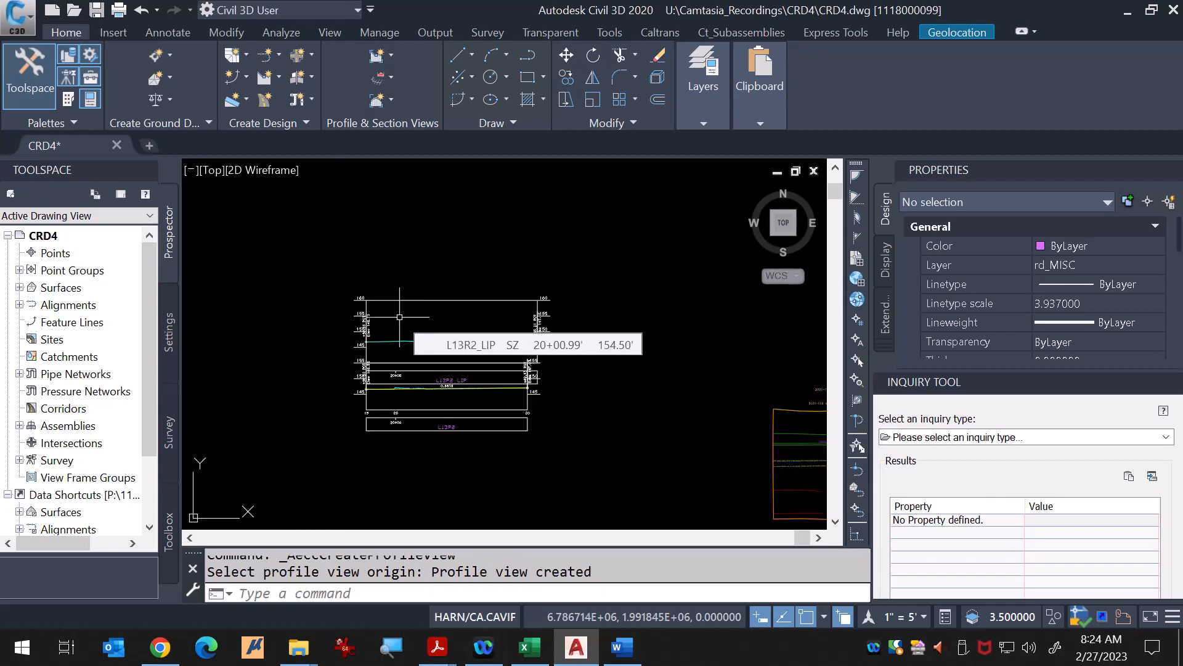
# Step: Move the L13R2_LIP profile view by its grip to below the existing profile views
pyautogui.press('Escape')
pyautogui.press('Escape')
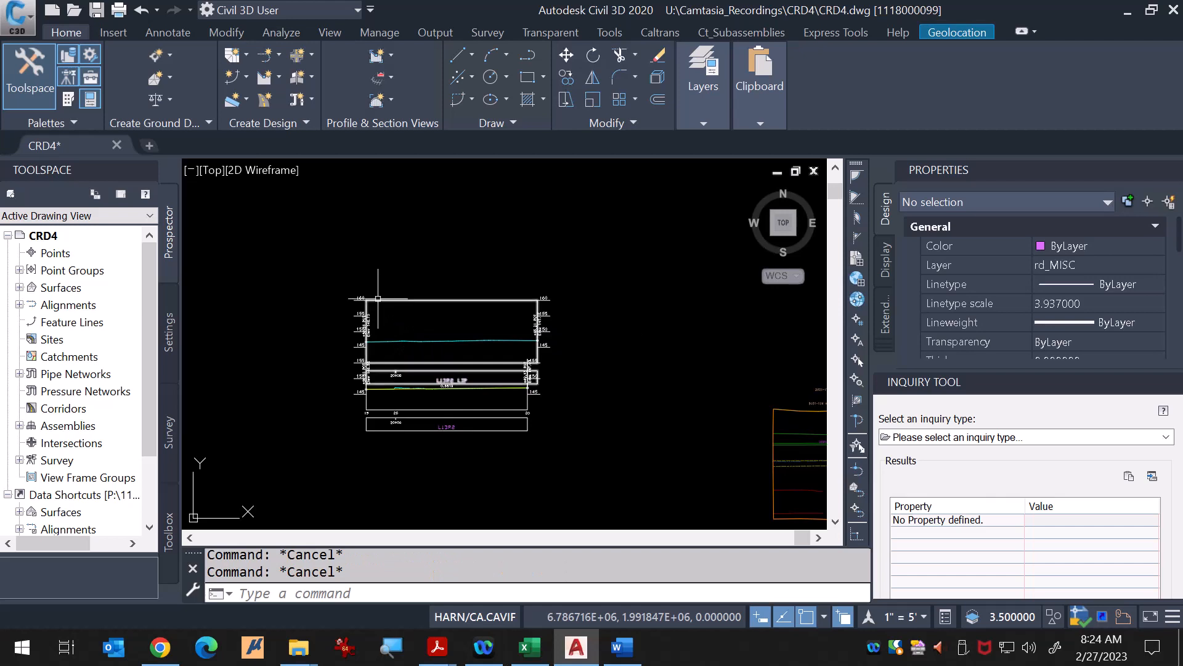
pyautogui.click(419, 300)
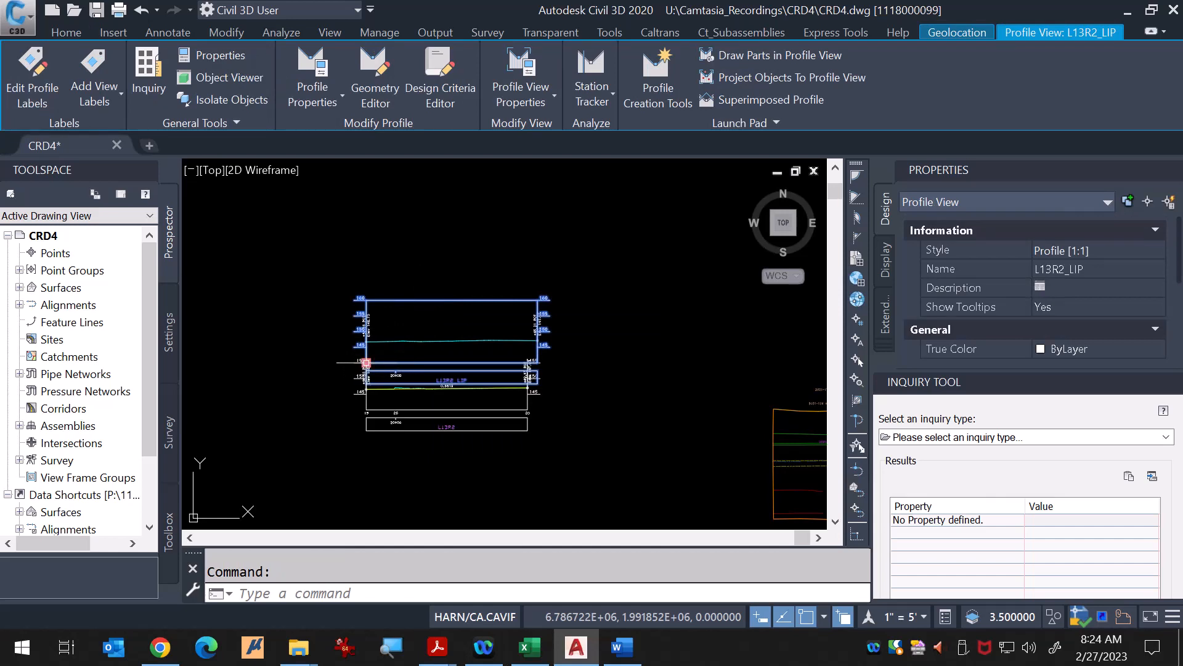
pyautogui.click(366, 363)
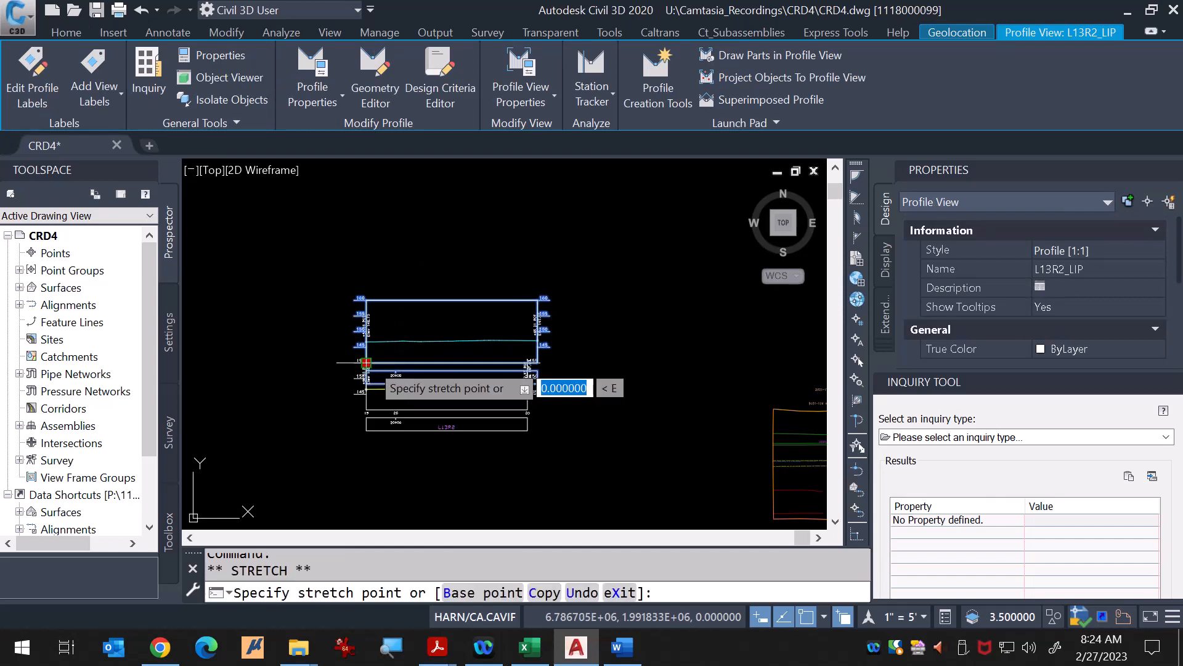
pyautogui.scroll(-2, 370, 370)
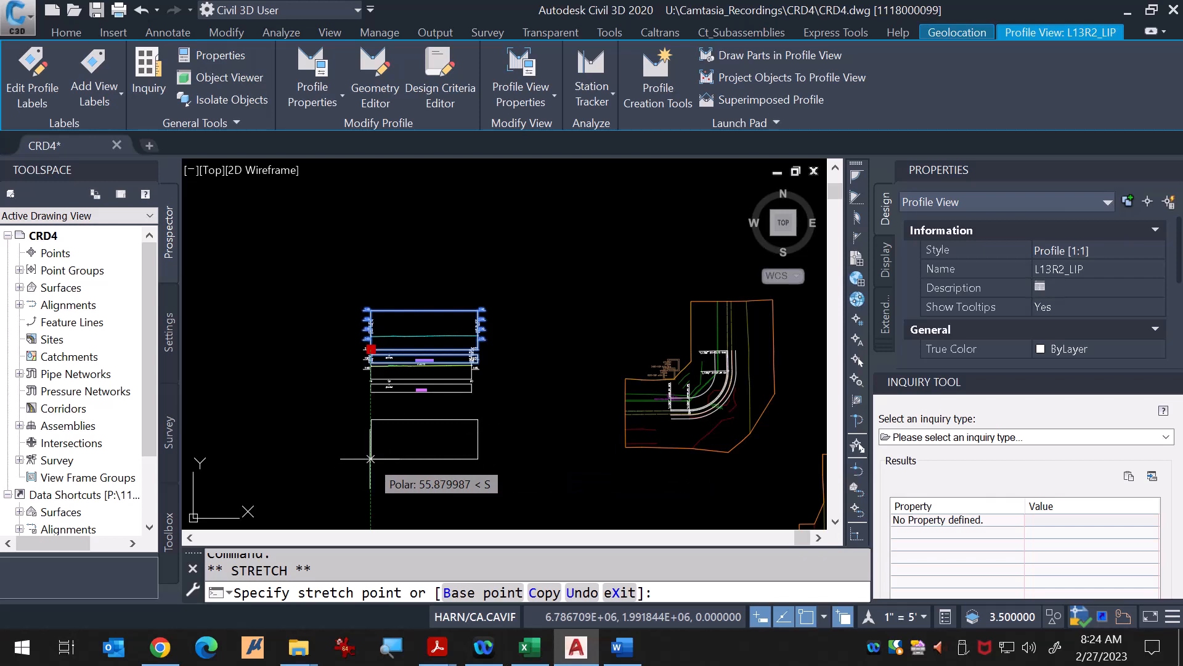
pyautogui.click(371, 459)
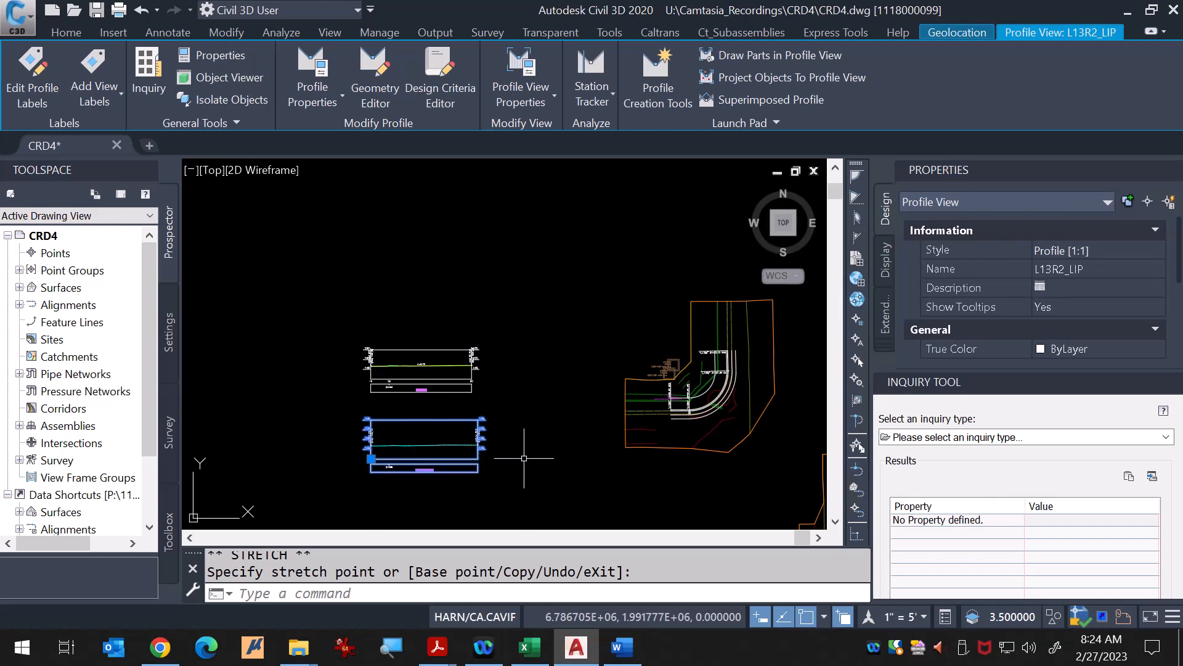
pyautogui.press('Escape')
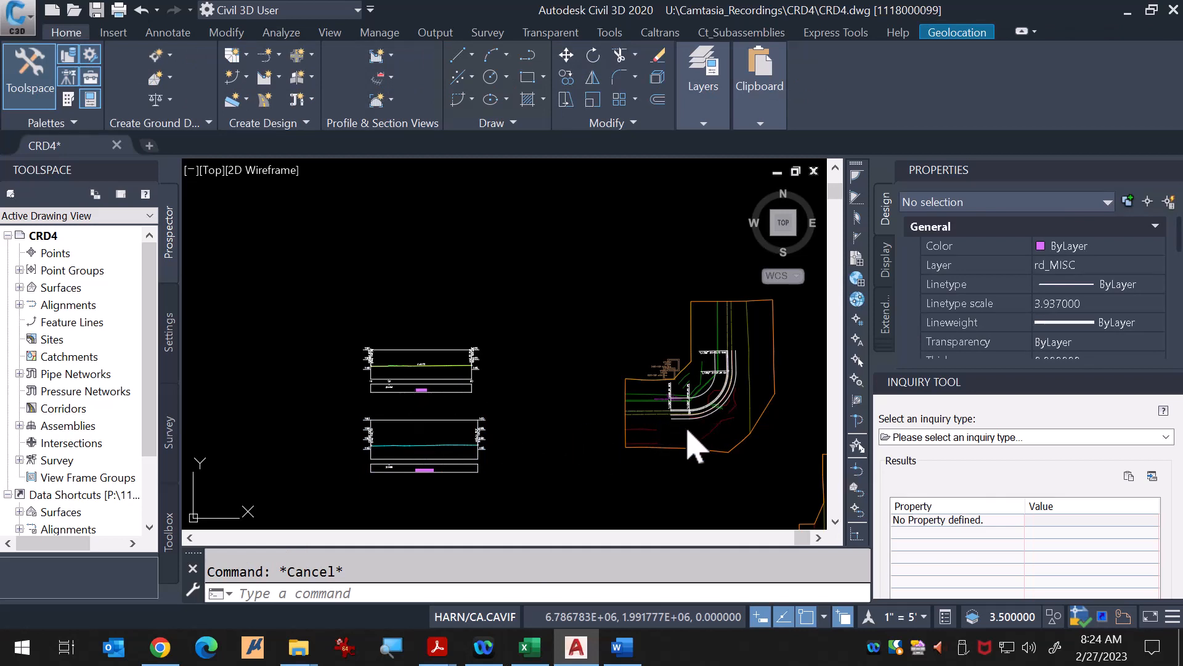
pyautogui.scroll(2, 692, 430)
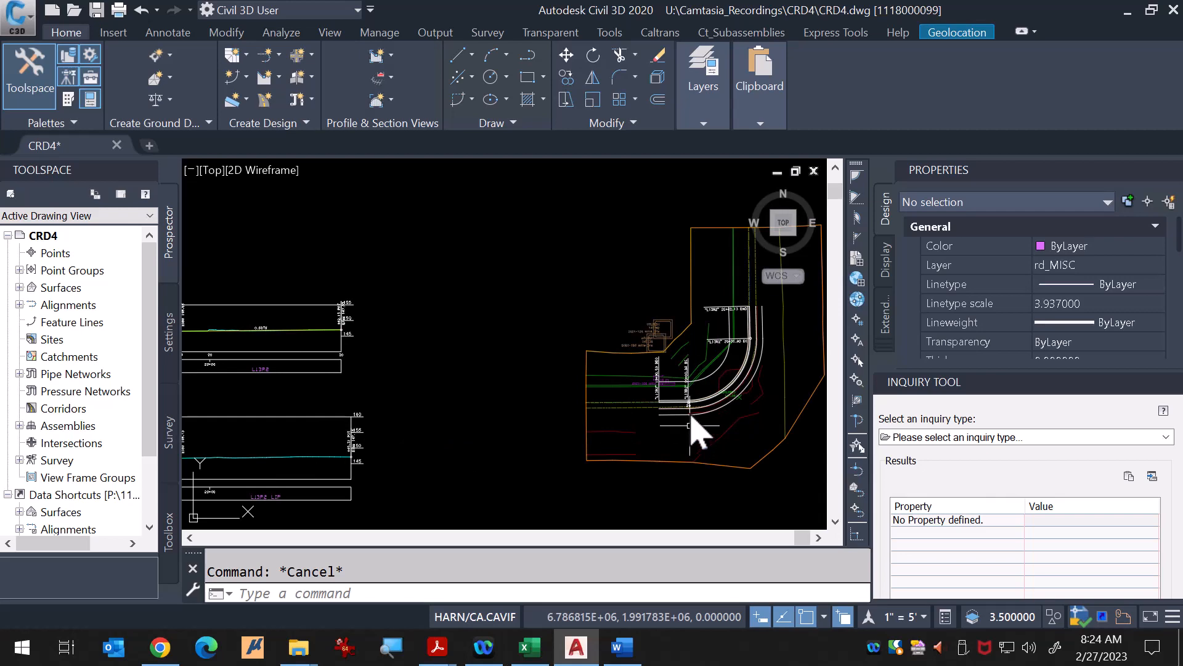
pyautogui.click(690, 424)
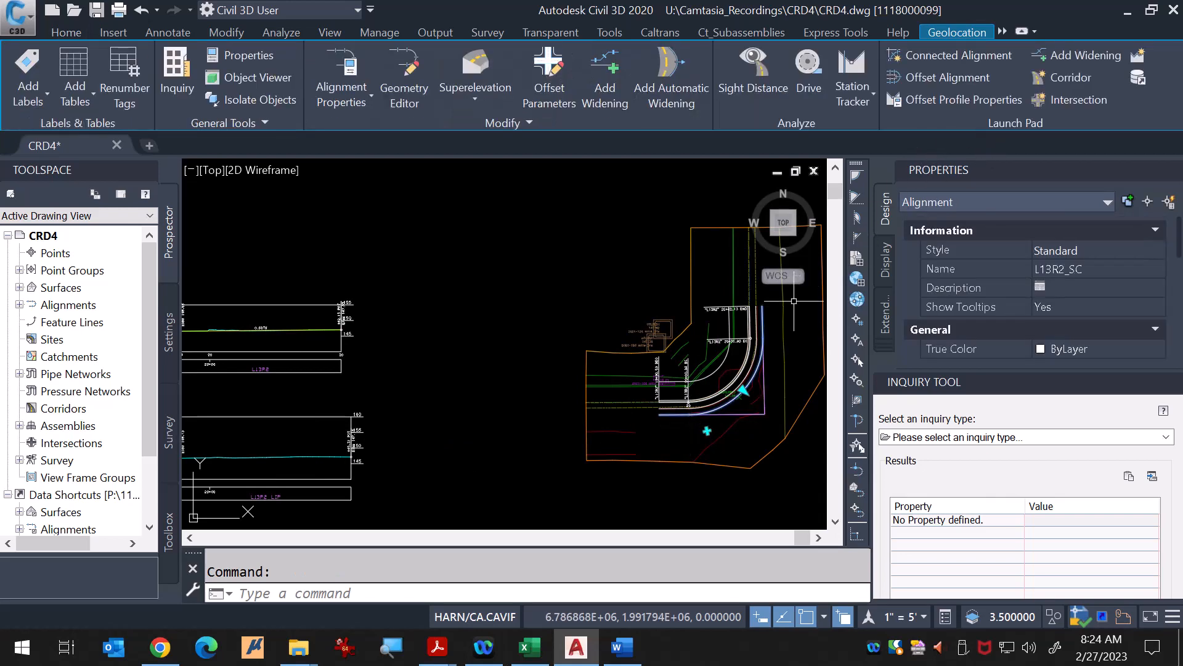
pyautogui.click(1138, 59)
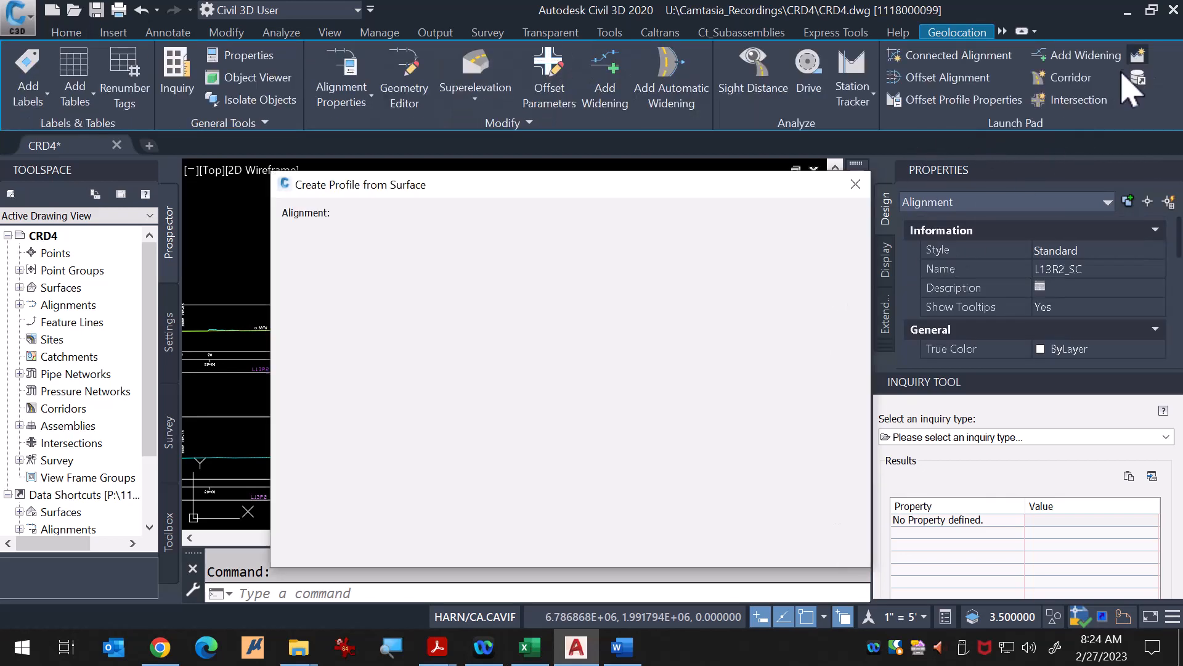
pyautogui.press('Return')
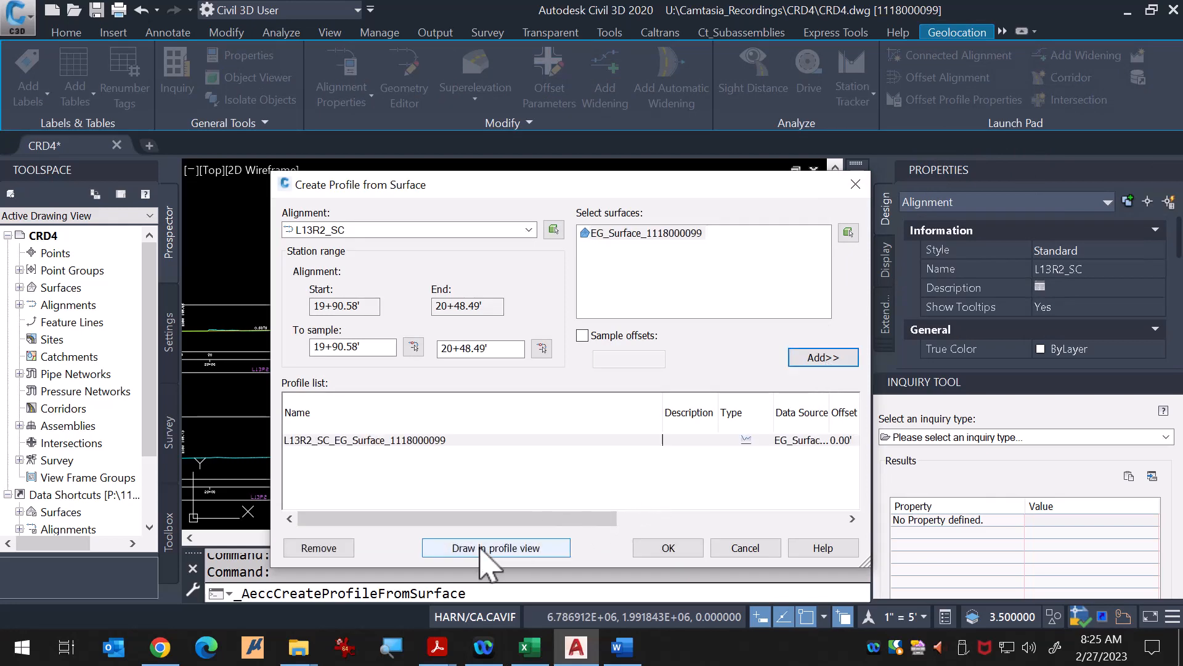
pyautogui.click(487, 548)
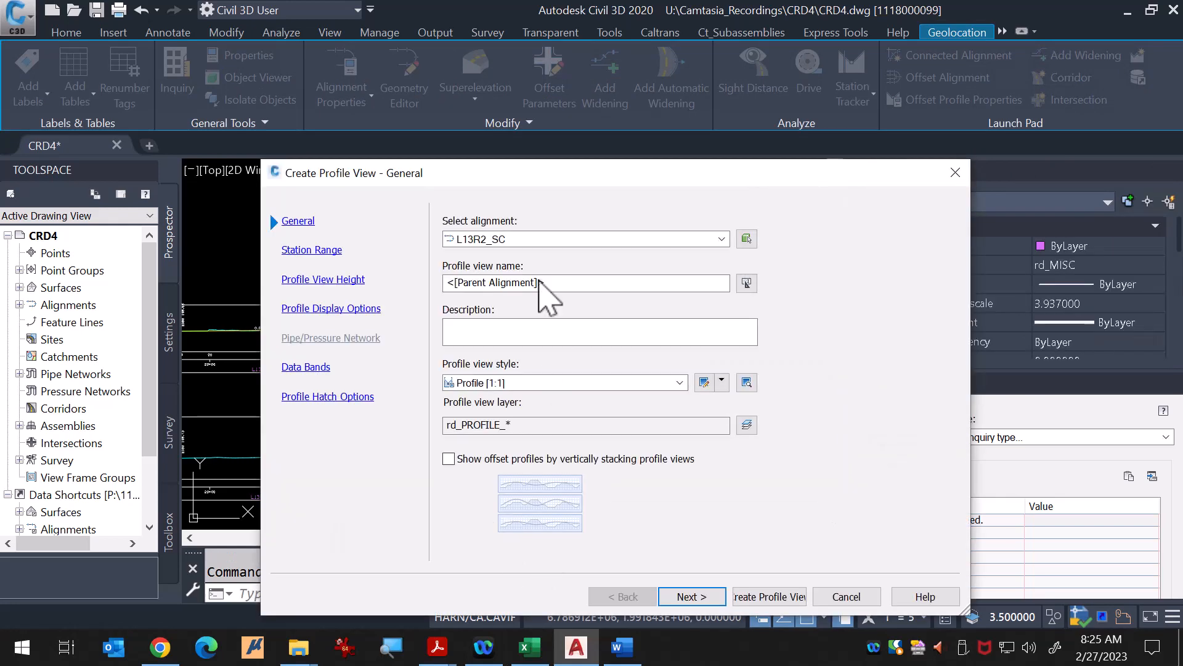
# Step: Set the profile view height to user specified with minimum 140.00' and maximum 160.00'
pyautogui.click(687, 595)
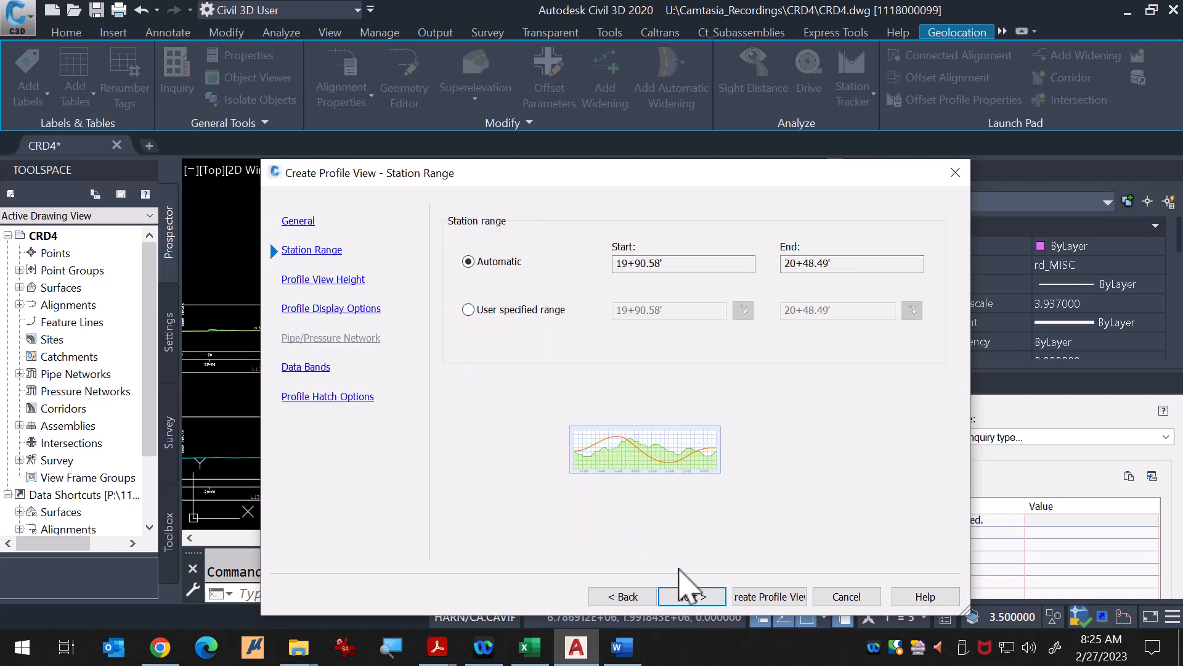
pyautogui.click(692, 597)
pyautogui.doubleClick(638, 288)
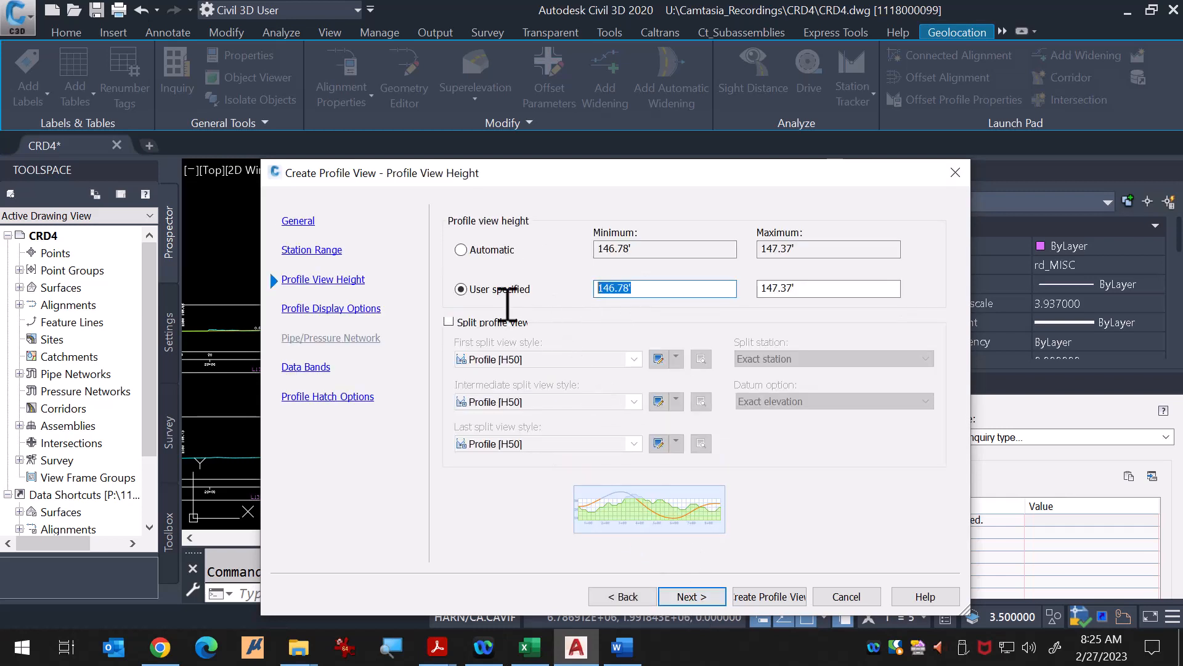
pyautogui.press('Tab')
pyautogui.write('1')
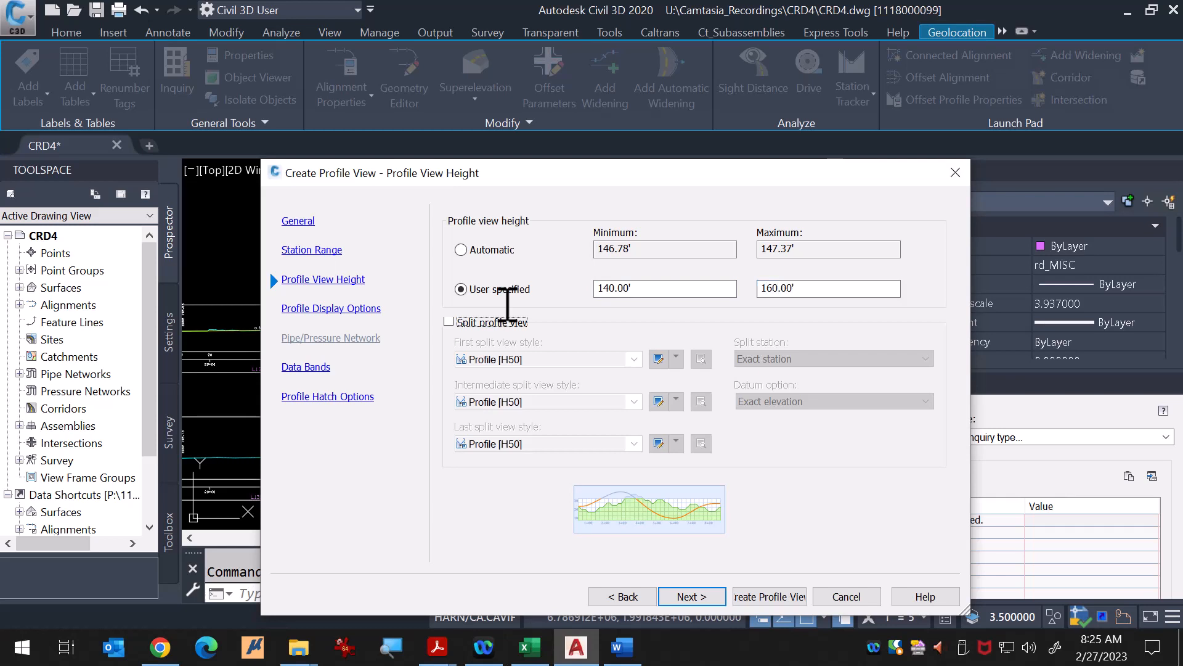
# Step: Set the profile label set for the L13R2_SC surface profile to Standard
pyautogui.click(692, 598)
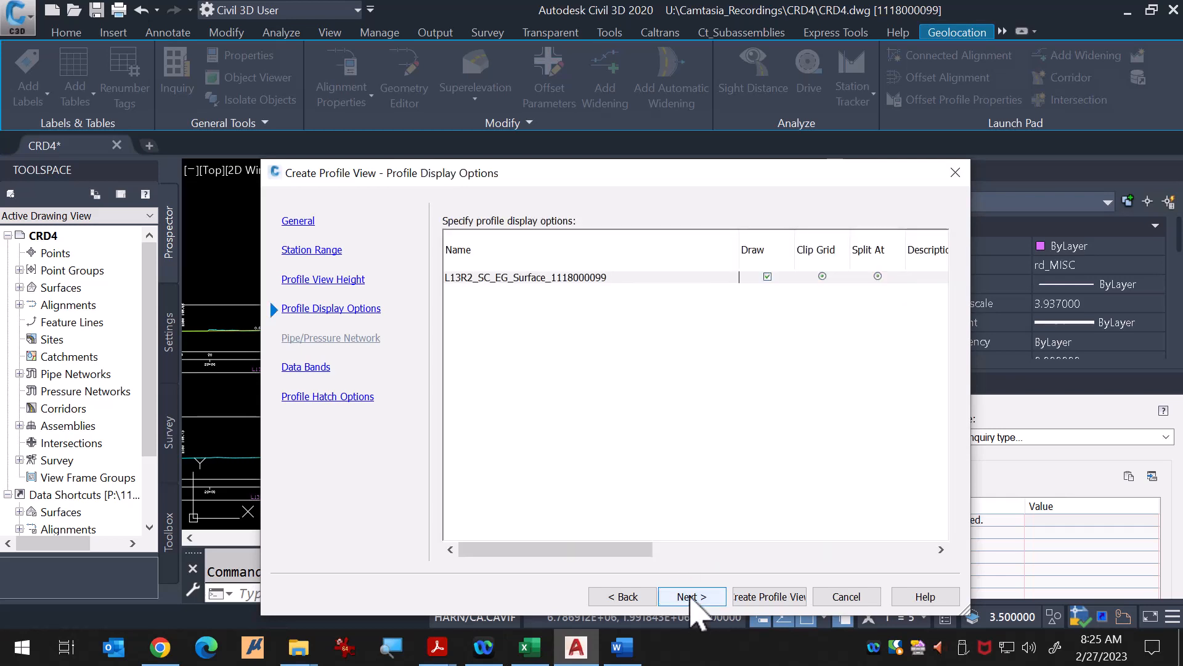
pyautogui.click(678, 555)
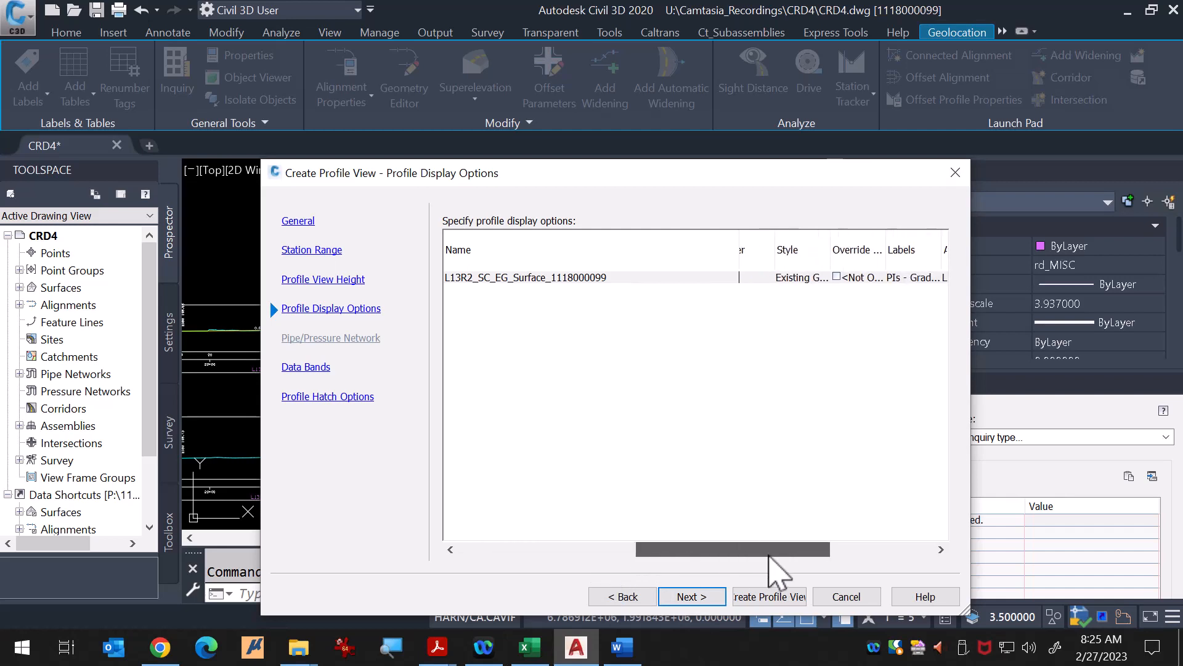
pyautogui.moveTo(770, 554); pyautogui.dragTo(783, 554)
pyautogui.click(875, 277)
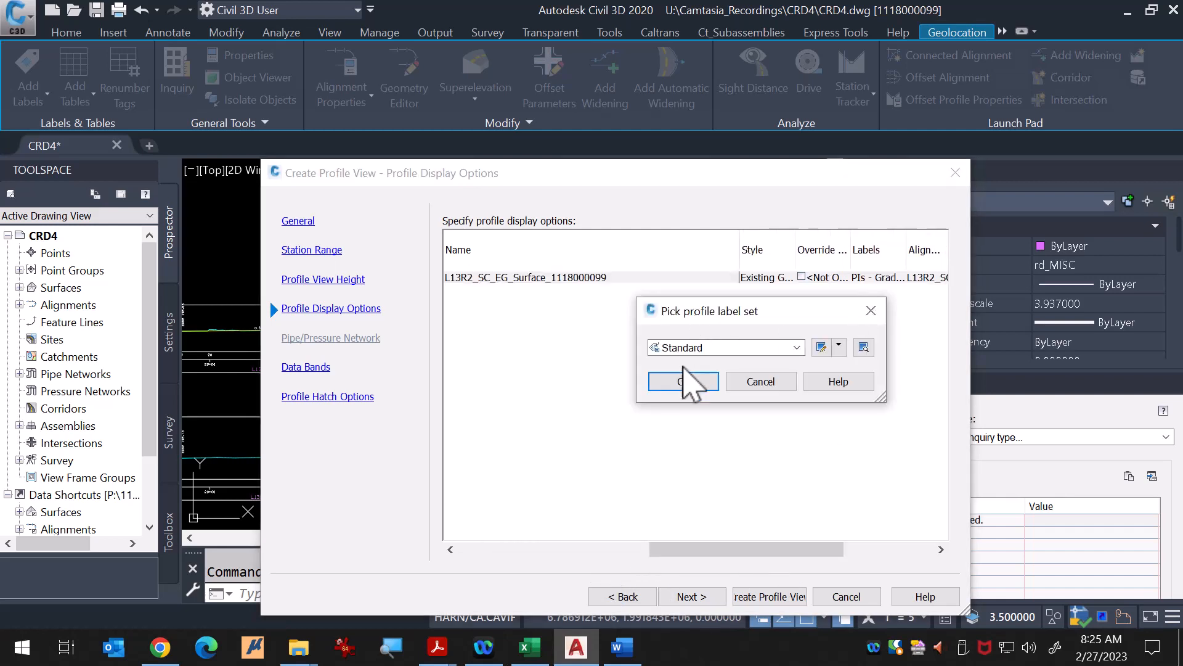
pyautogui.click(684, 380)
# Step: Create the L13R2_SC profile view, placing its origin just above the existing L13R2 profile view
pyautogui.click(769, 596)
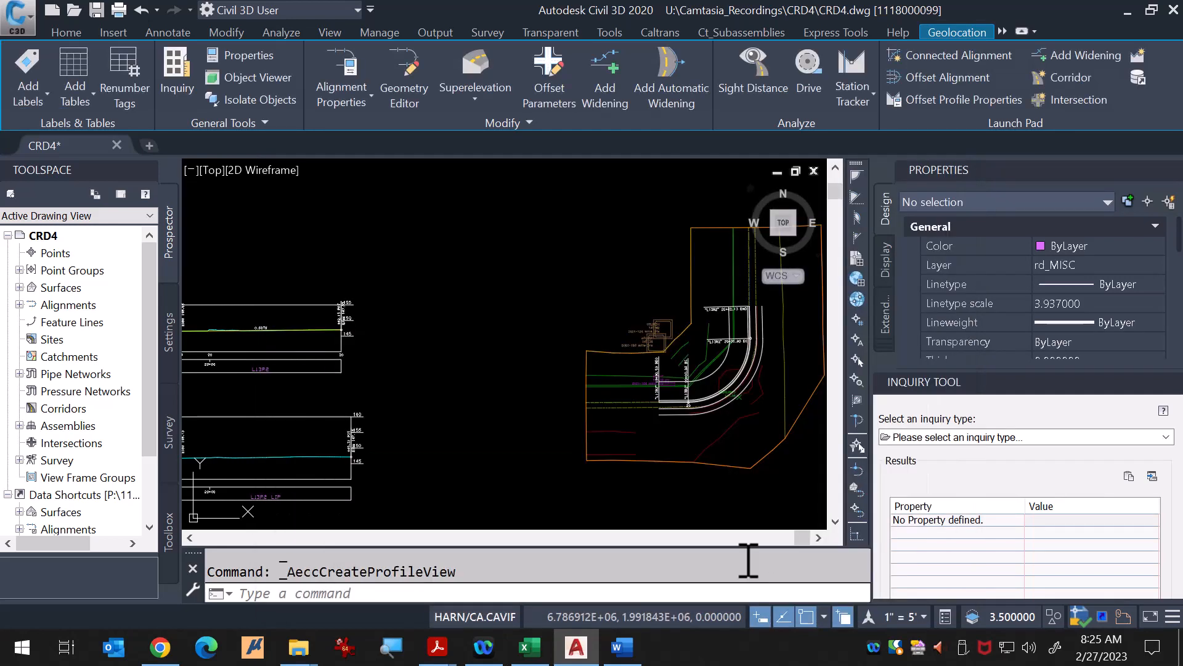
pyautogui.scroll(-3, 632, 323)
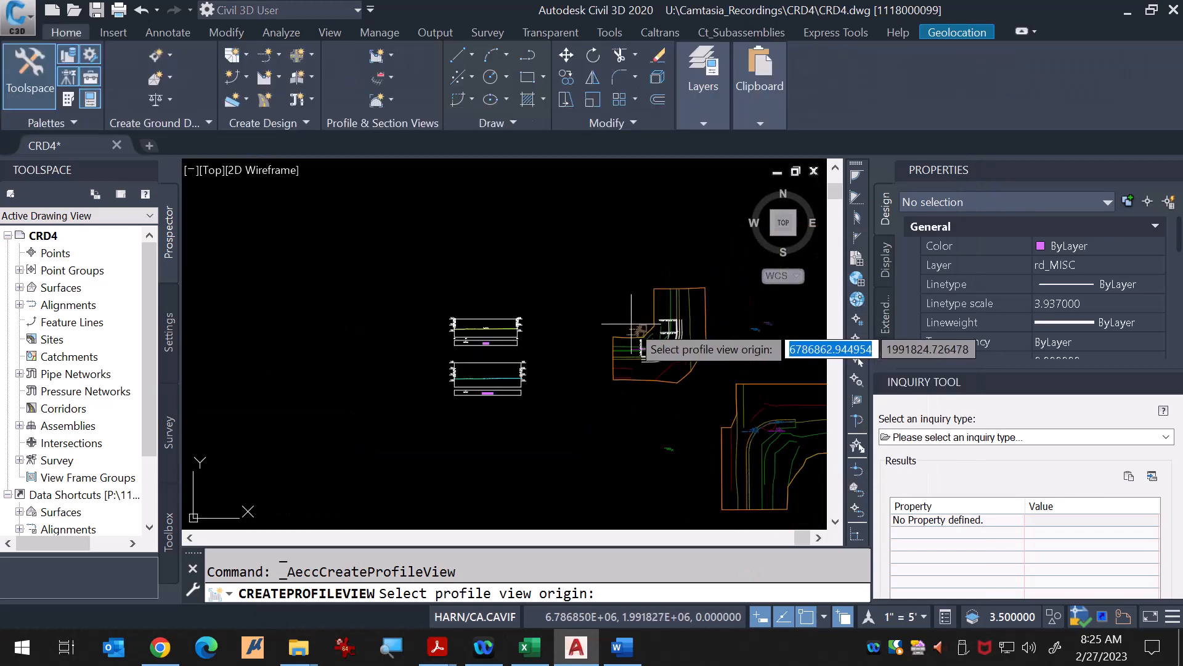
pyautogui.scroll(8, 503, 338)
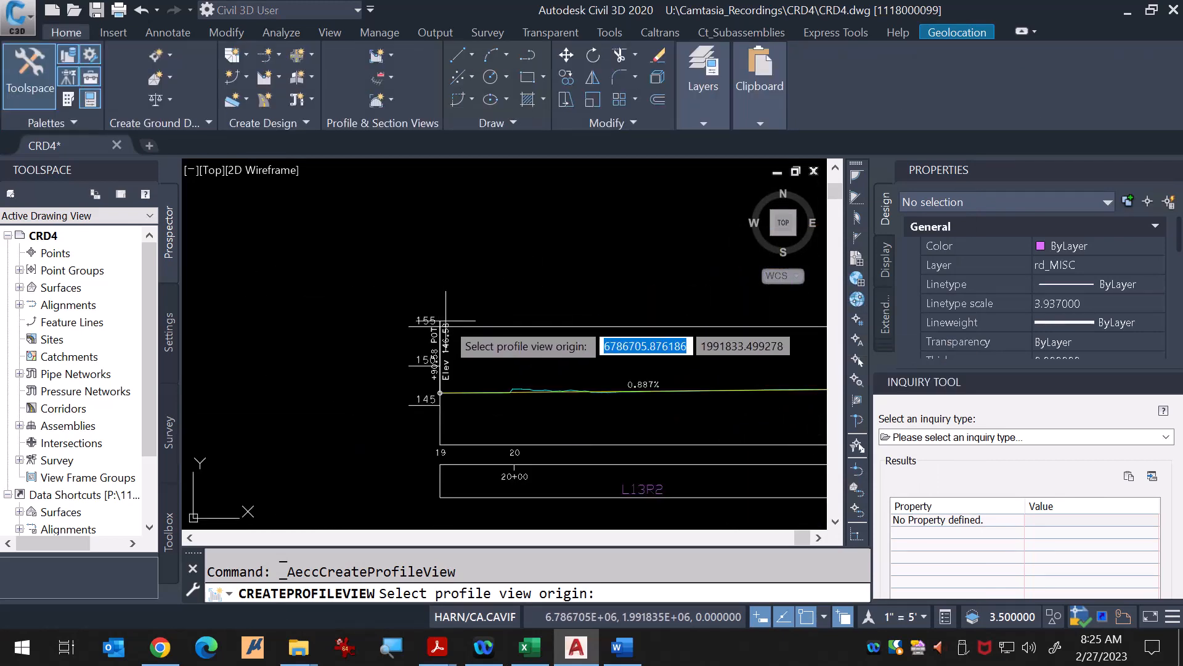
pyautogui.scroll(4, 446, 321)
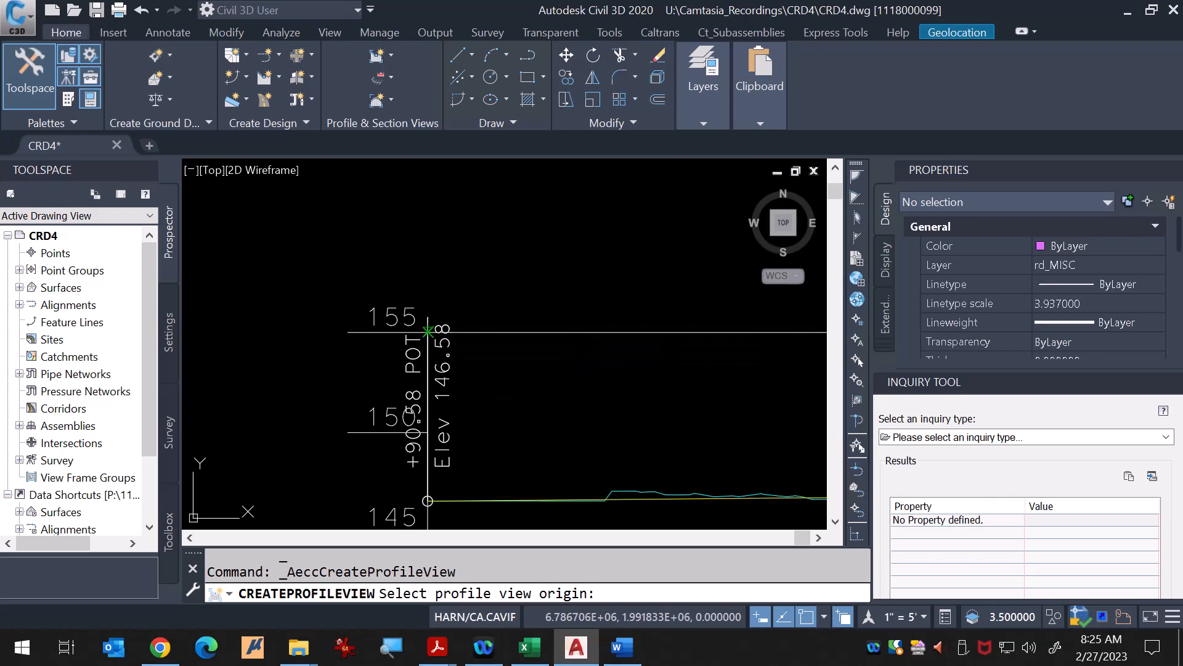
pyautogui.click(428, 331)
pyautogui.scroll(-4, 440, 305)
pyautogui.press('Escape')
pyautogui.press('Escape')
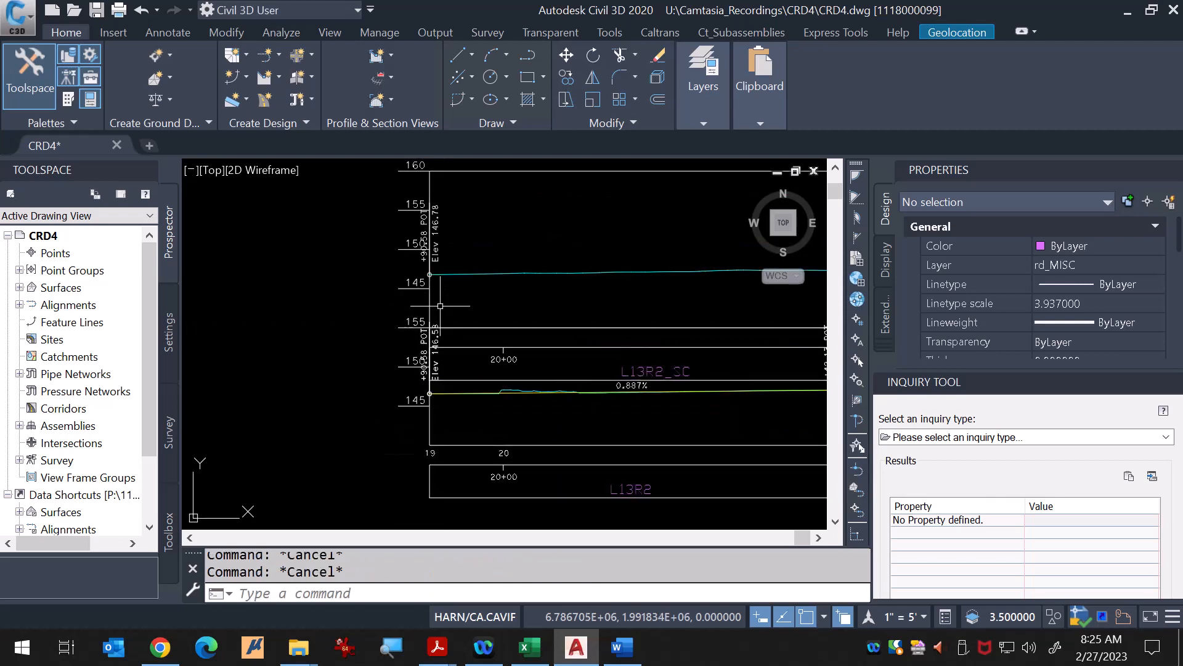
# Step: Move the L13R2_SC profile view by its grip to below the existing profile views
pyautogui.click(518, 171)
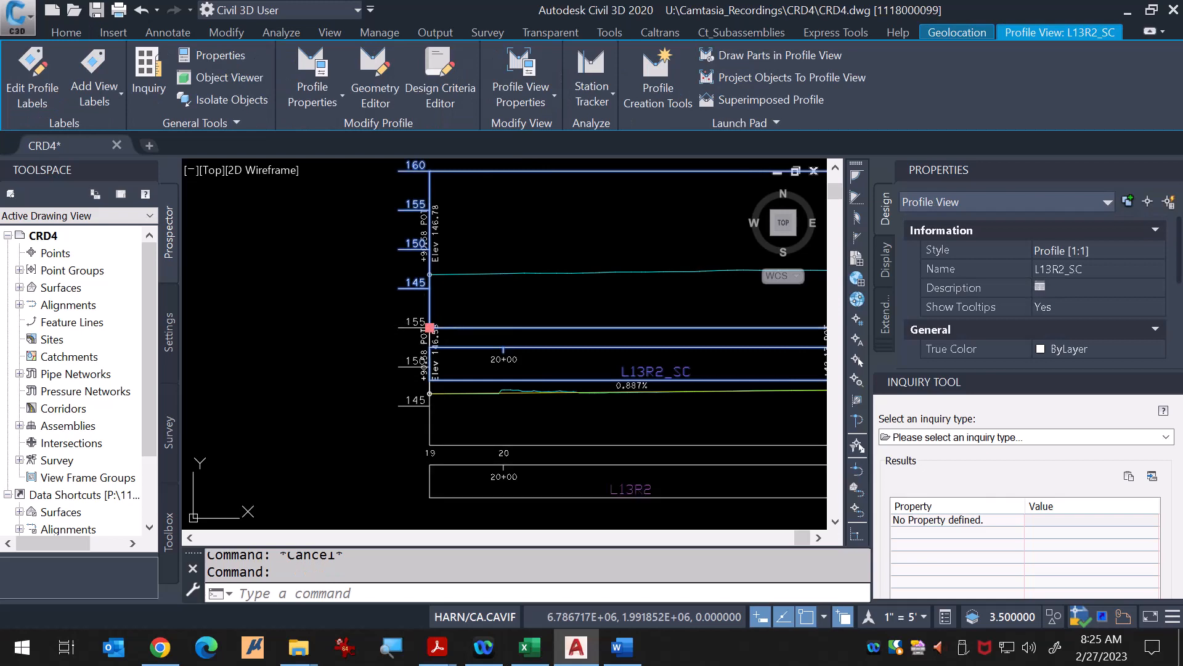
pyautogui.click(429, 327)
pyautogui.scroll(-5, 447, 290)
pyautogui.scroll(2, 437, 432)
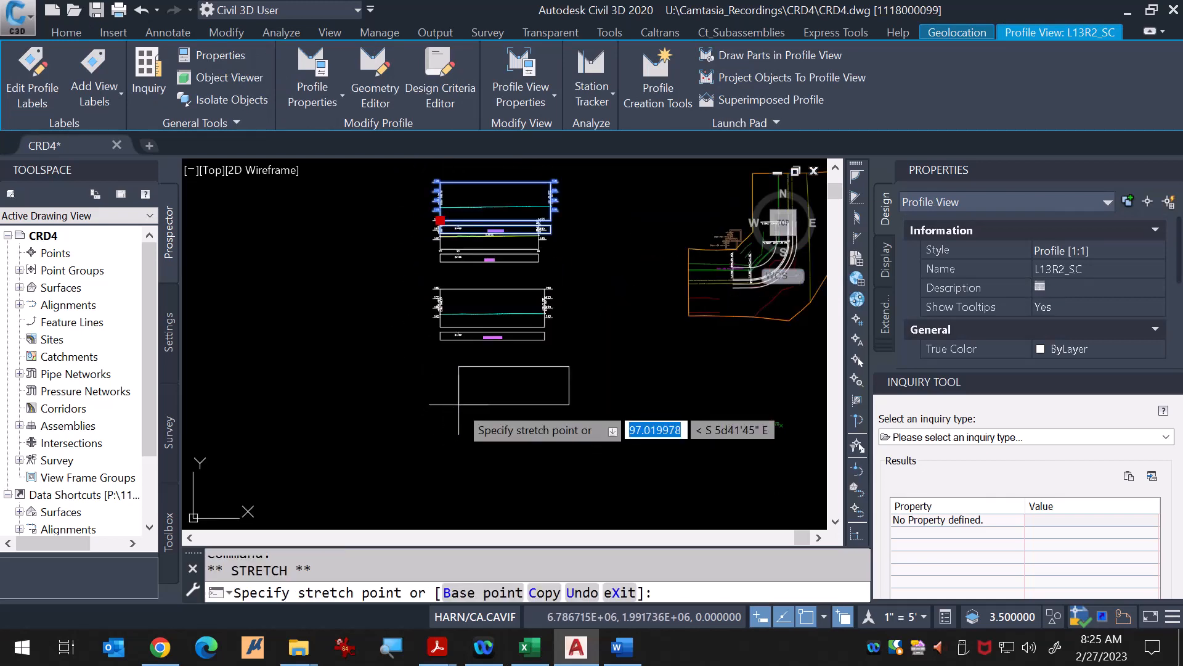
pyautogui.click(440, 420)
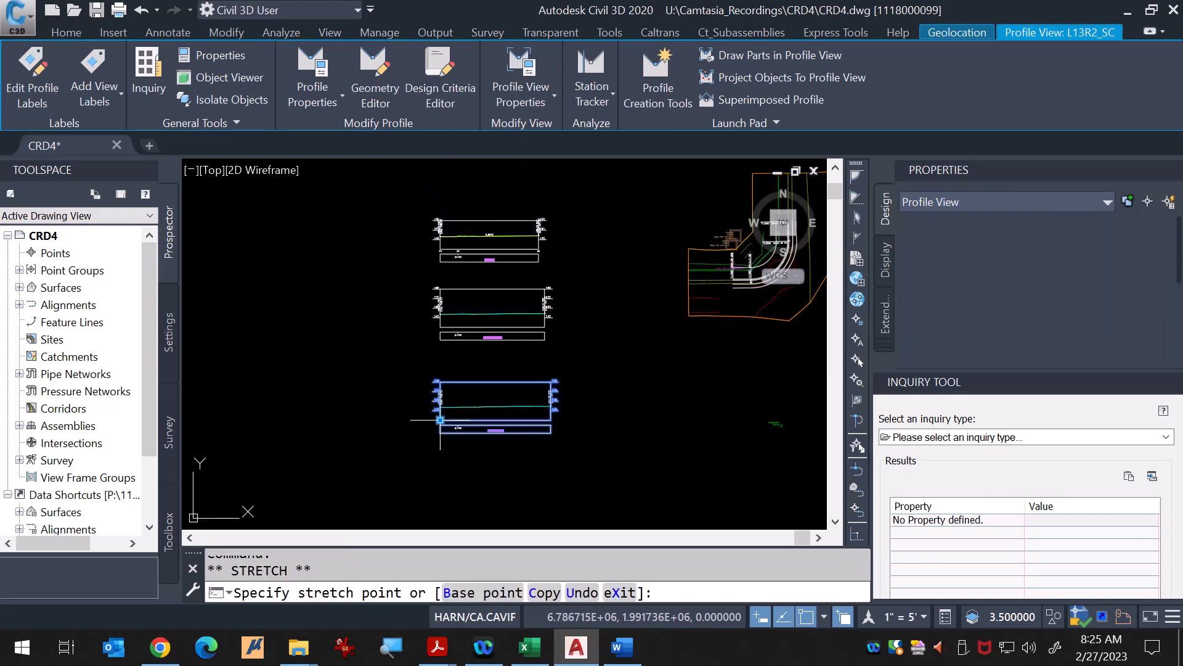
pyautogui.press('Escape')
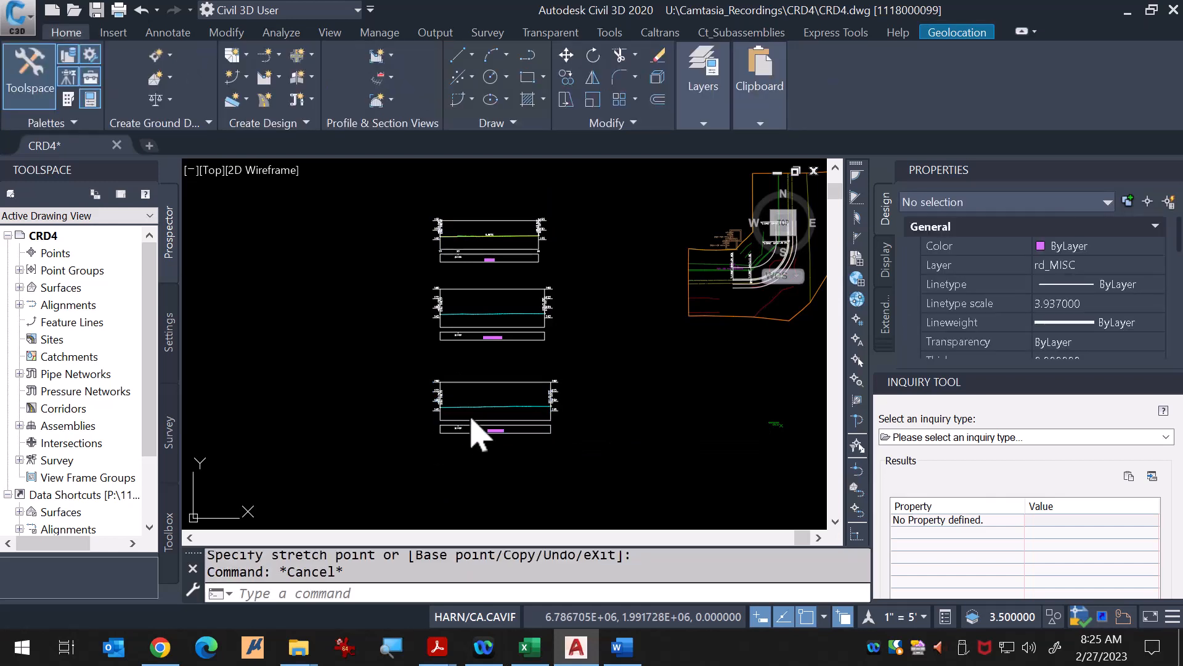
pyautogui.scroll(4, 647, 305)
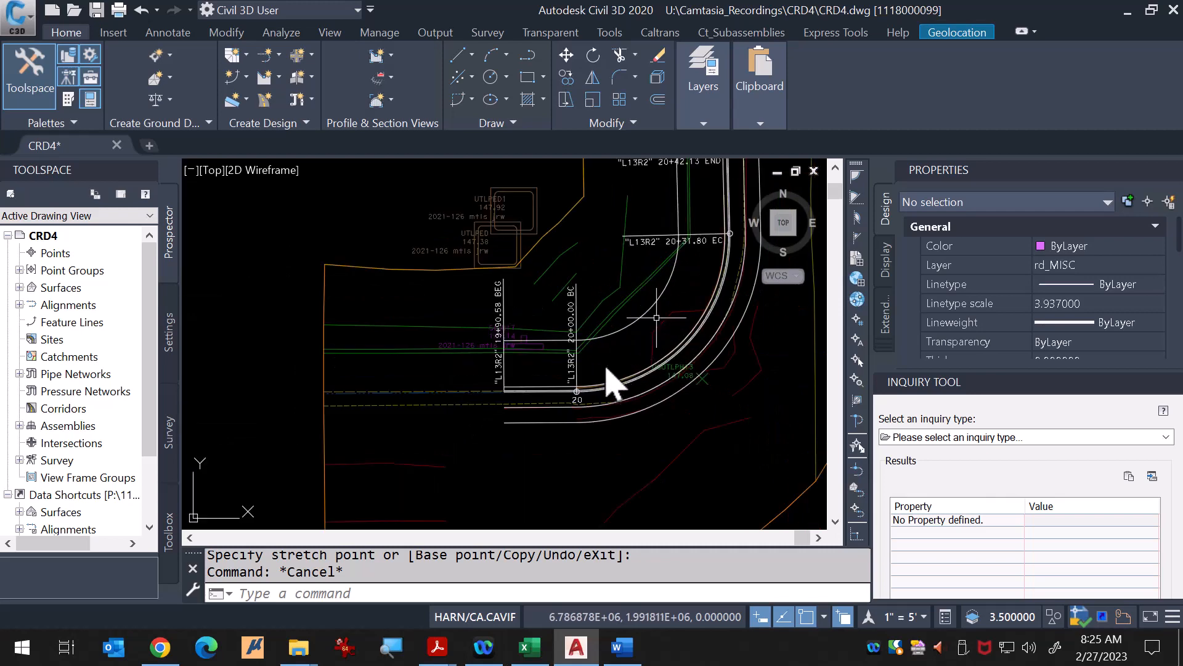
pyautogui.scroll(5, 601, 376)
pyautogui.click(621, 435)
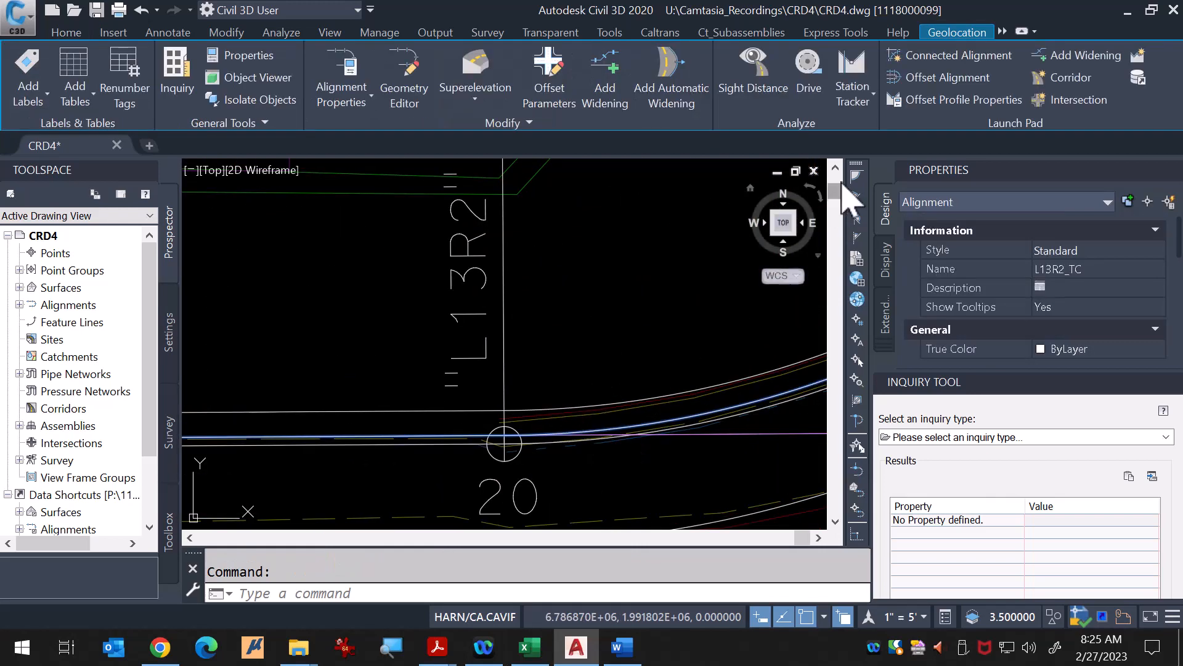
pyautogui.click(1138, 56)
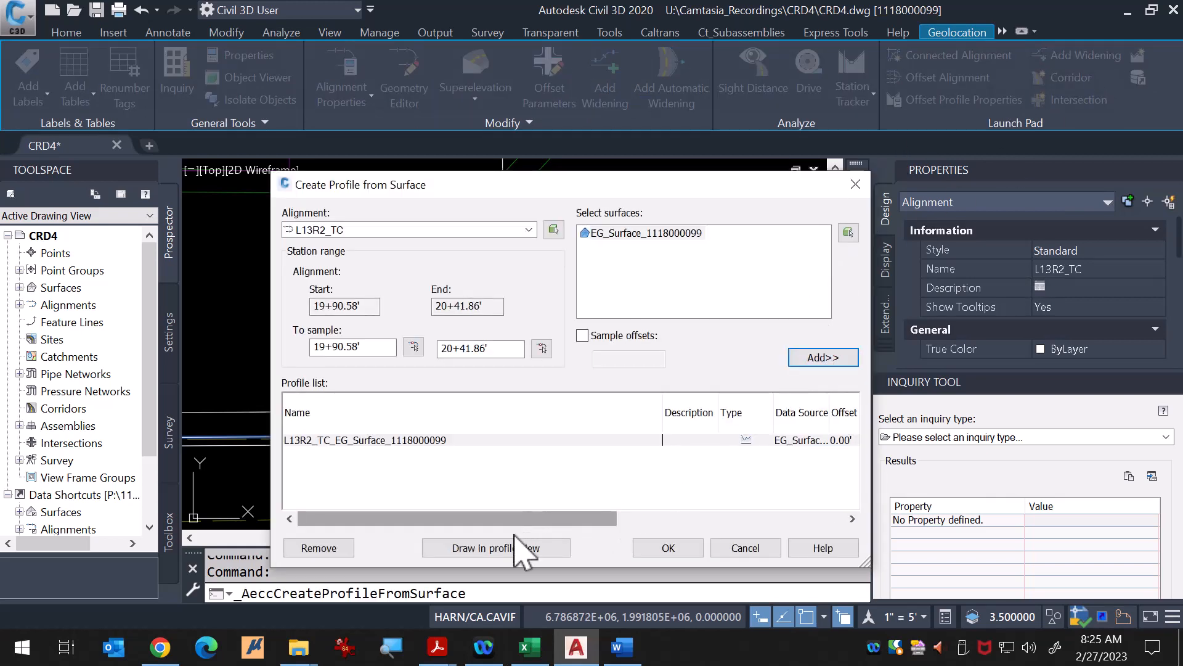
pyautogui.click(535, 548)
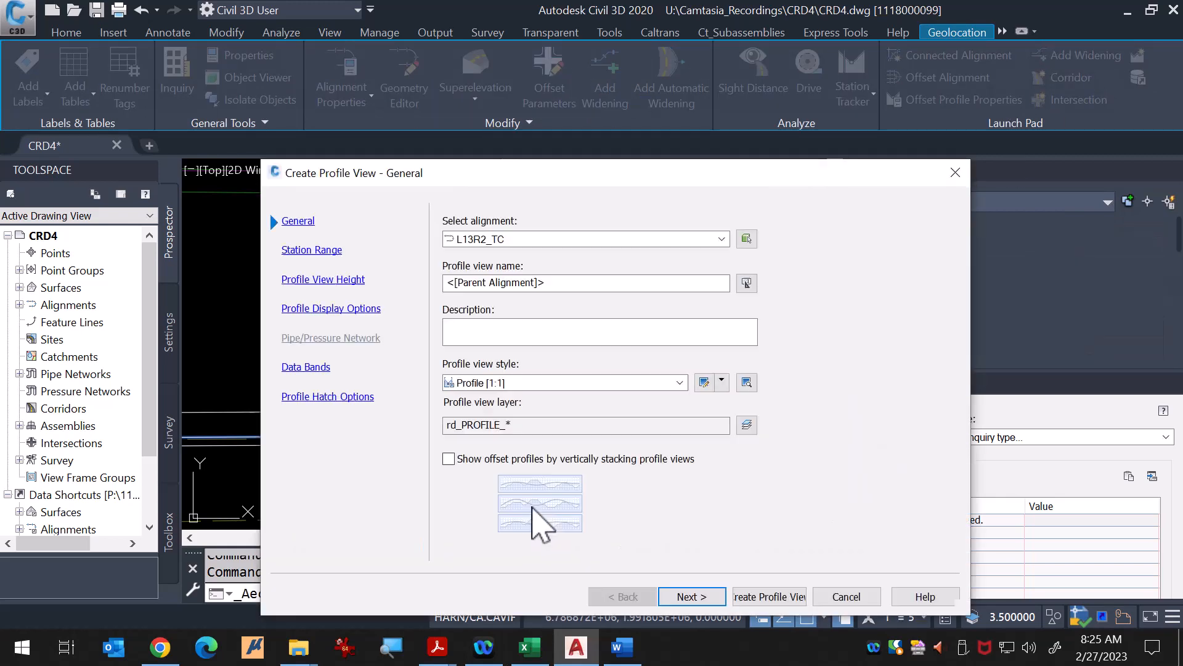
# Step: Step through the profile view wizard and set the profile label set for the L13R2_TC surface profile to Standard
pyautogui.click(692, 596)
pyautogui.click(692, 596)
pyautogui.doubleClick(647, 287)
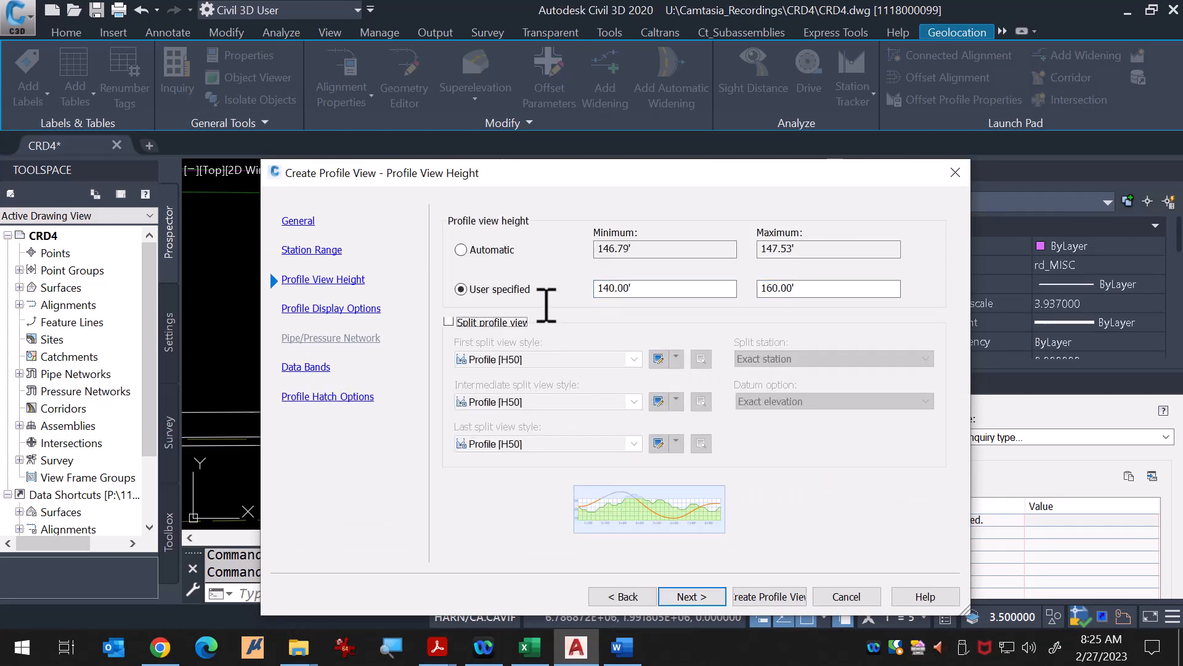
pyautogui.click(687, 596)
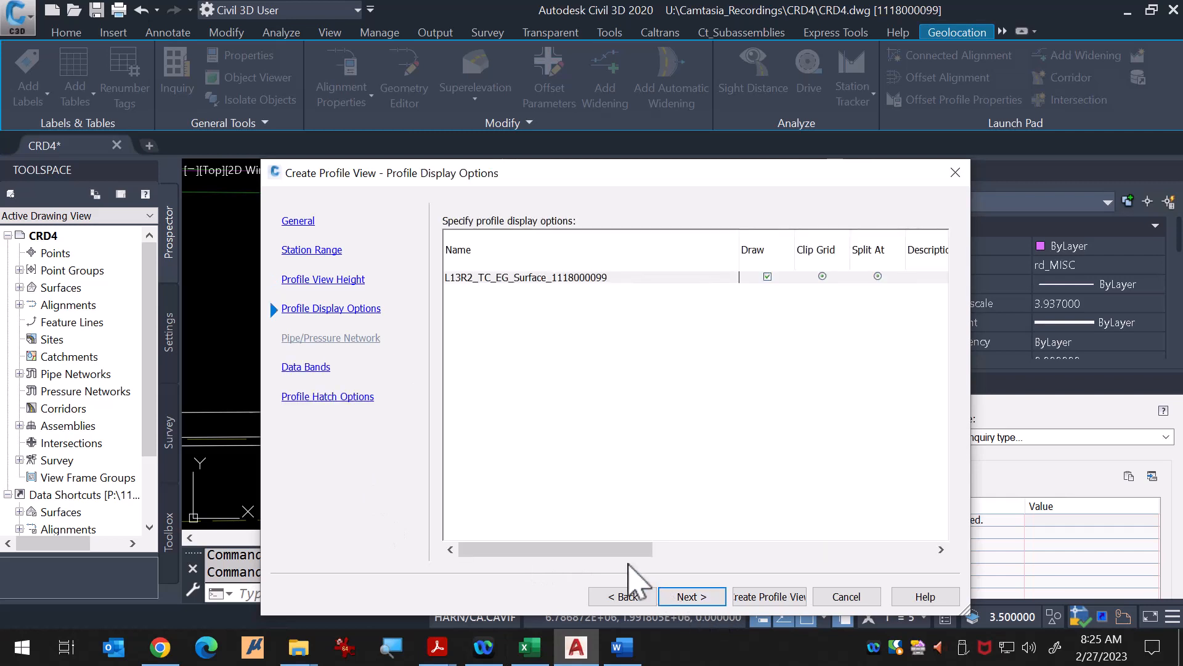
pyautogui.moveTo(628, 551)
pyautogui.mouseDown()
pyautogui.moveTo(734, 555)
pyautogui.moveTo(763, 543)
pyautogui.moveTo(792, 490)
pyautogui.mouseUp()
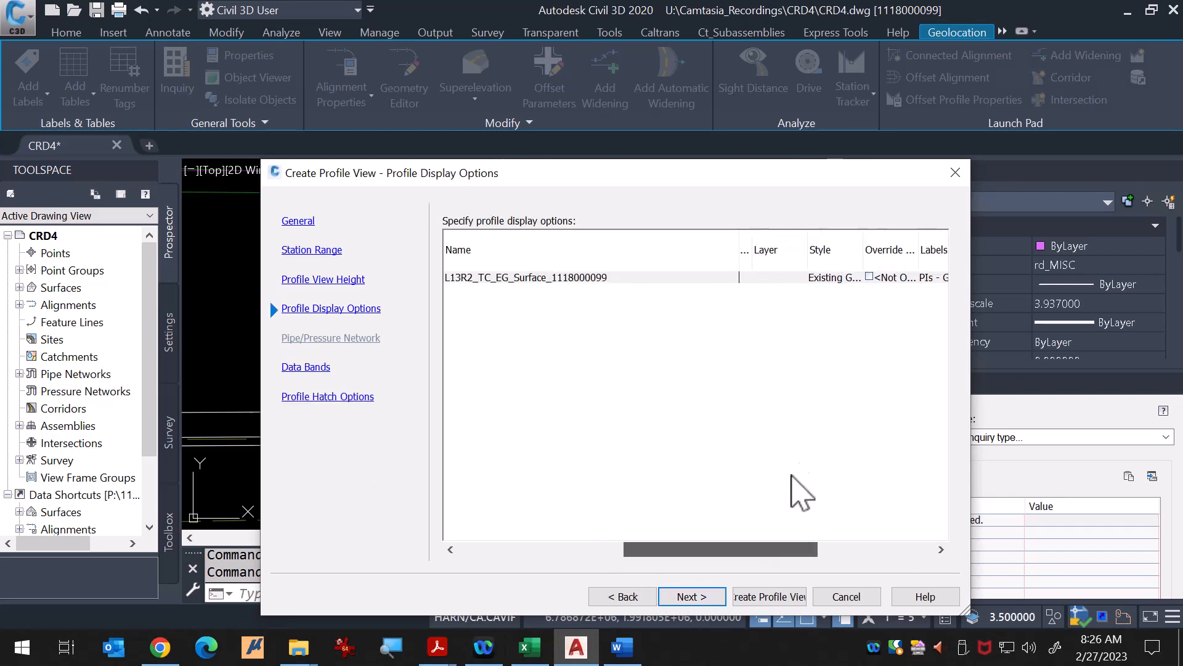
pyautogui.click(923, 277)
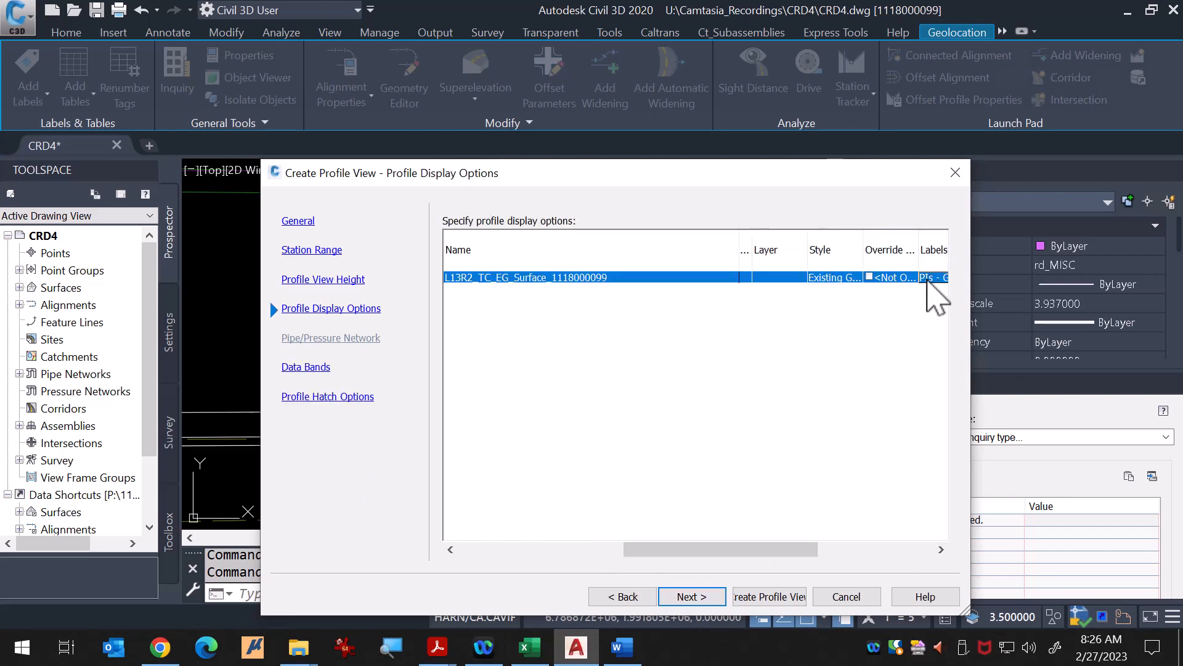
pyautogui.click(927, 279)
pyautogui.click(699, 379)
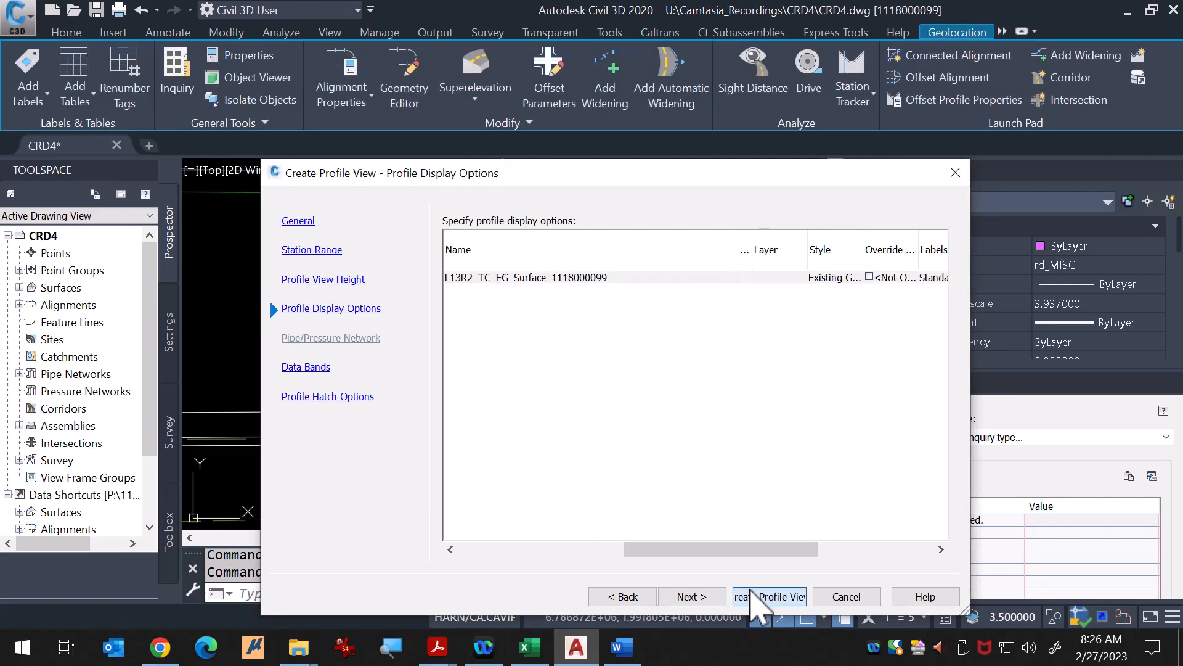
# Step: Create the L13R2_TC profile view, placing its origin just above the existing L13R2 profile view
pyautogui.click(752, 597)
pyautogui.scroll(-5, 635, 351)
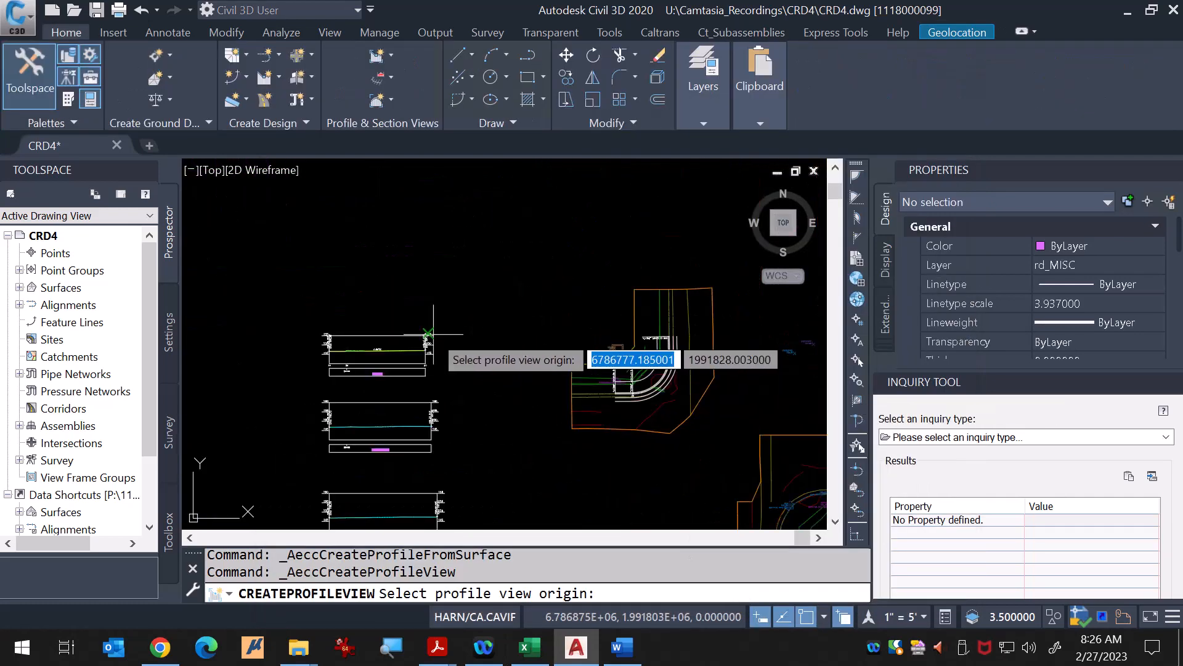
pyautogui.scroll(10, 298, 324)
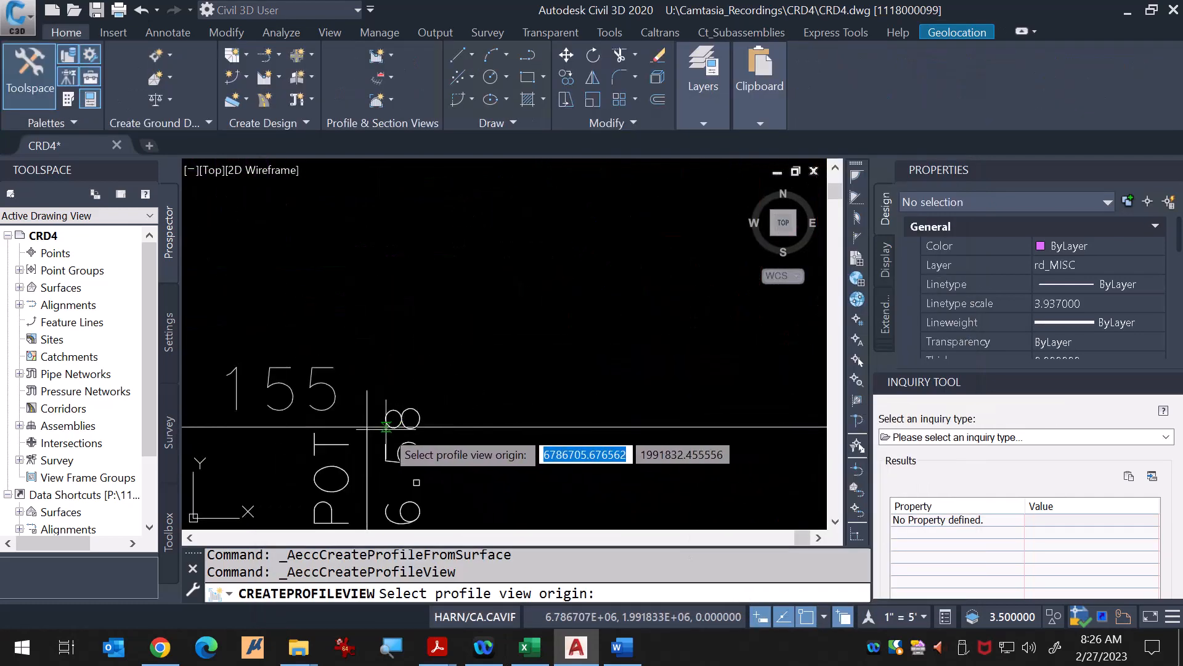
pyautogui.click(369, 426)
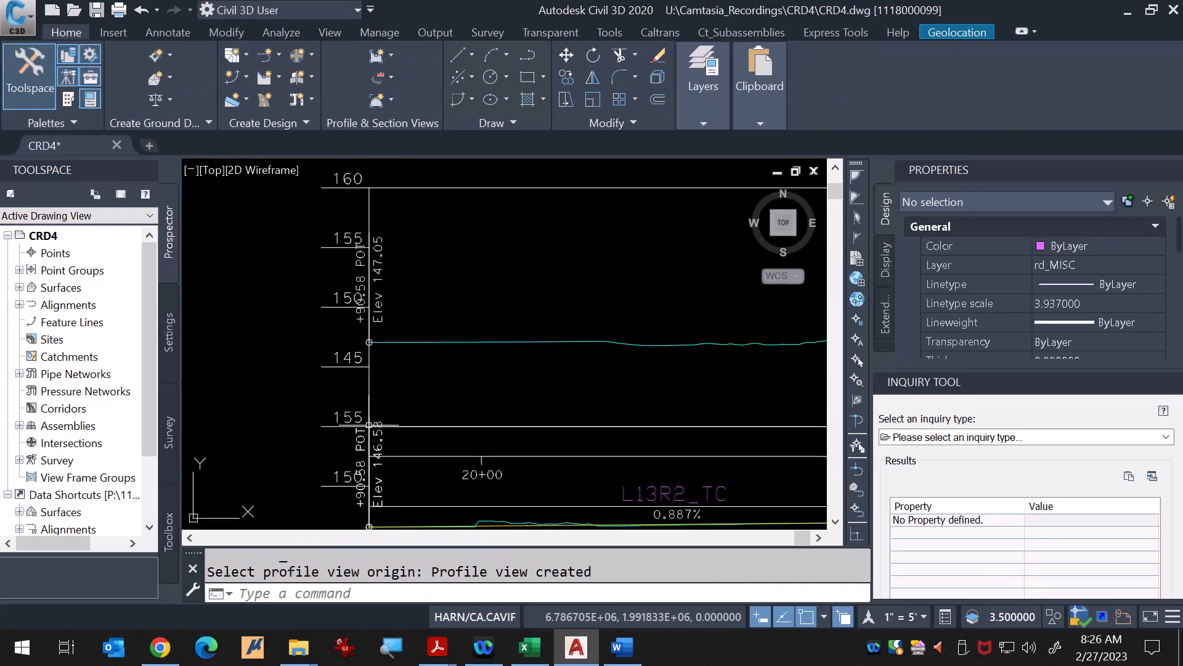
pyautogui.scroll(-8, 370, 425)
pyautogui.press('Escape')
pyautogui.press('Escape')
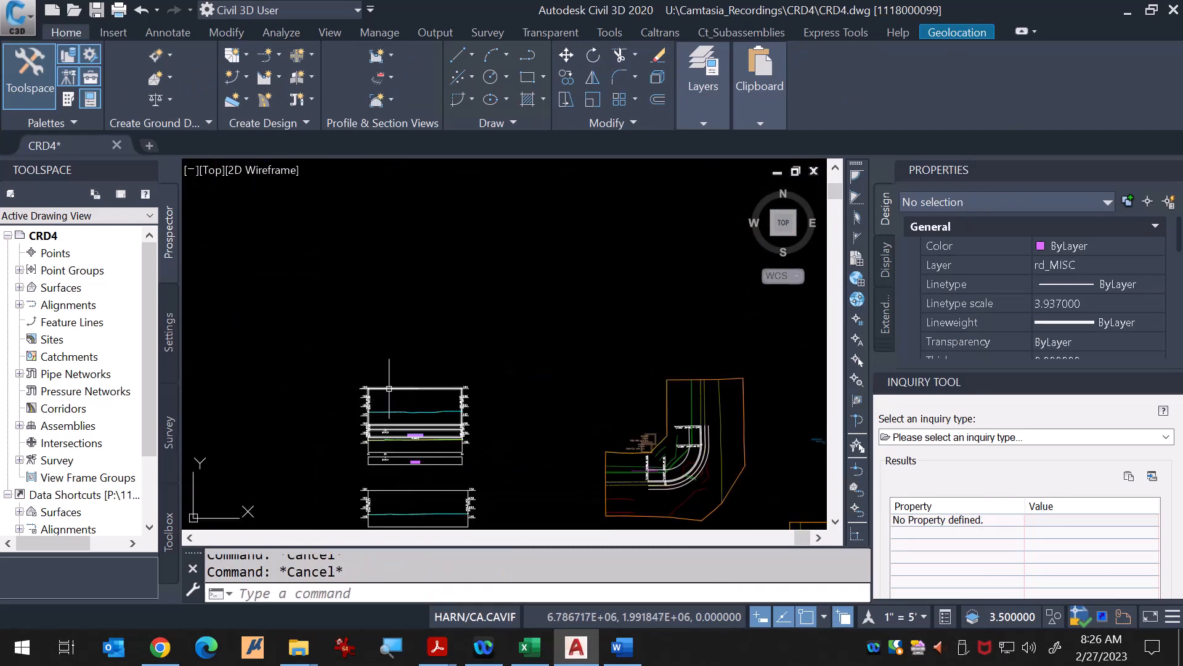
# Step: Move the L13R2_TC profile view upward by its grip, clear of the profile view below it
pyautogui.click(389, 388)
pyautogui.scroll(6, 372, 429)
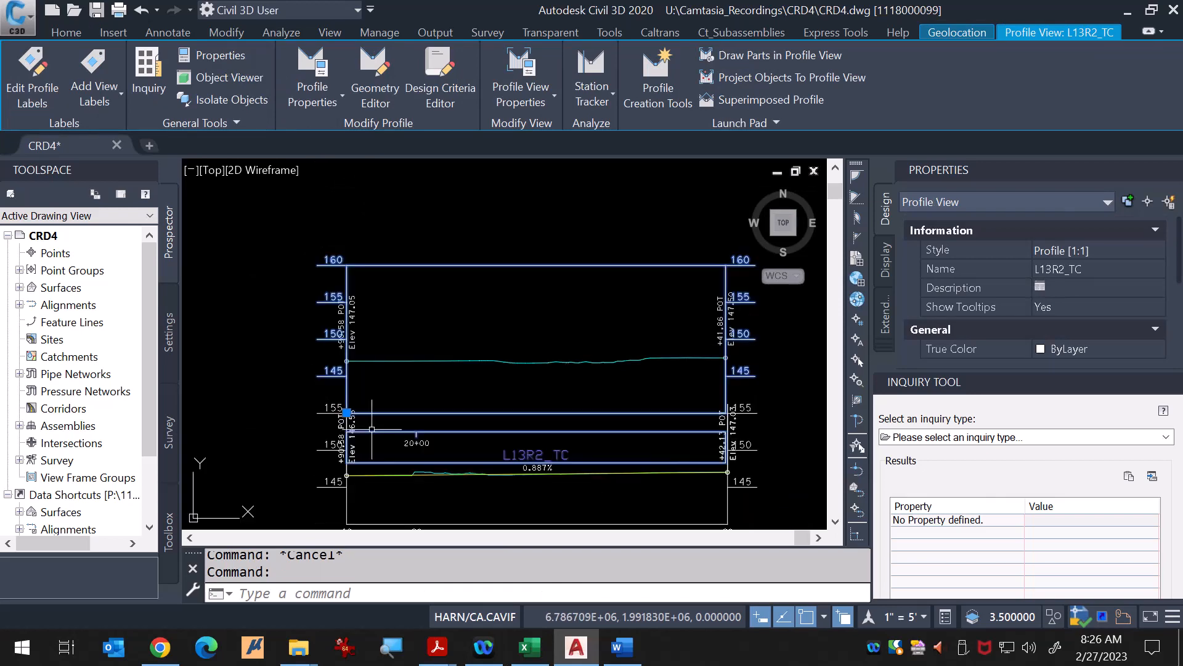
pyautogui.click(347, 412)
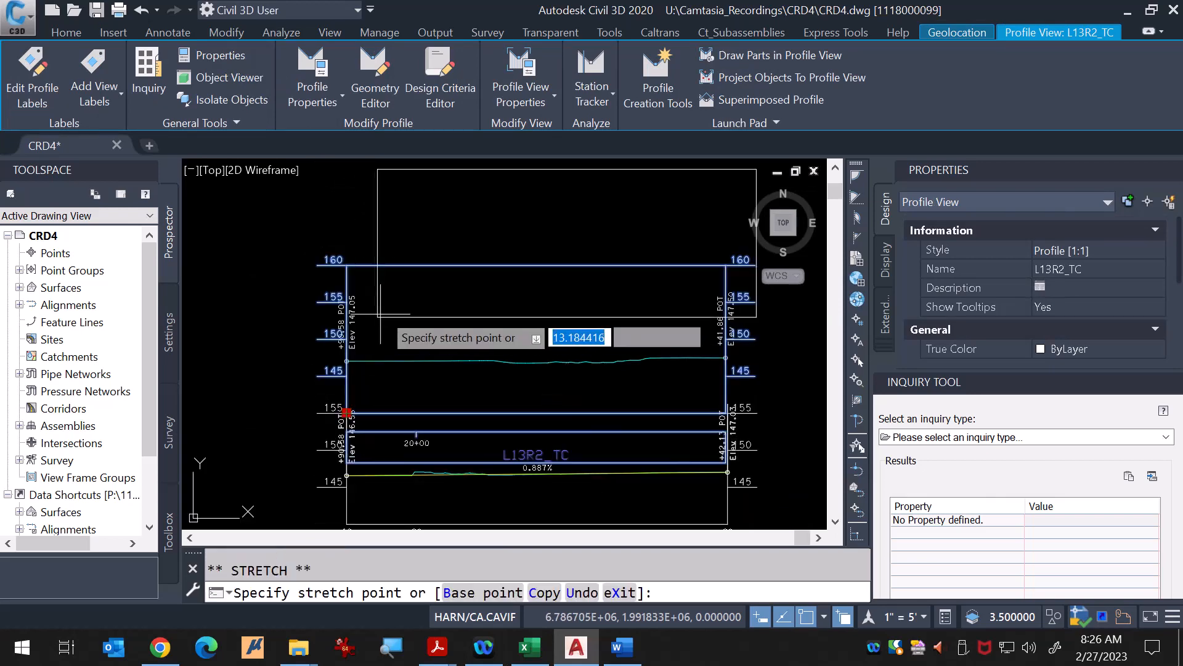
pyautogui.click(347, 265)
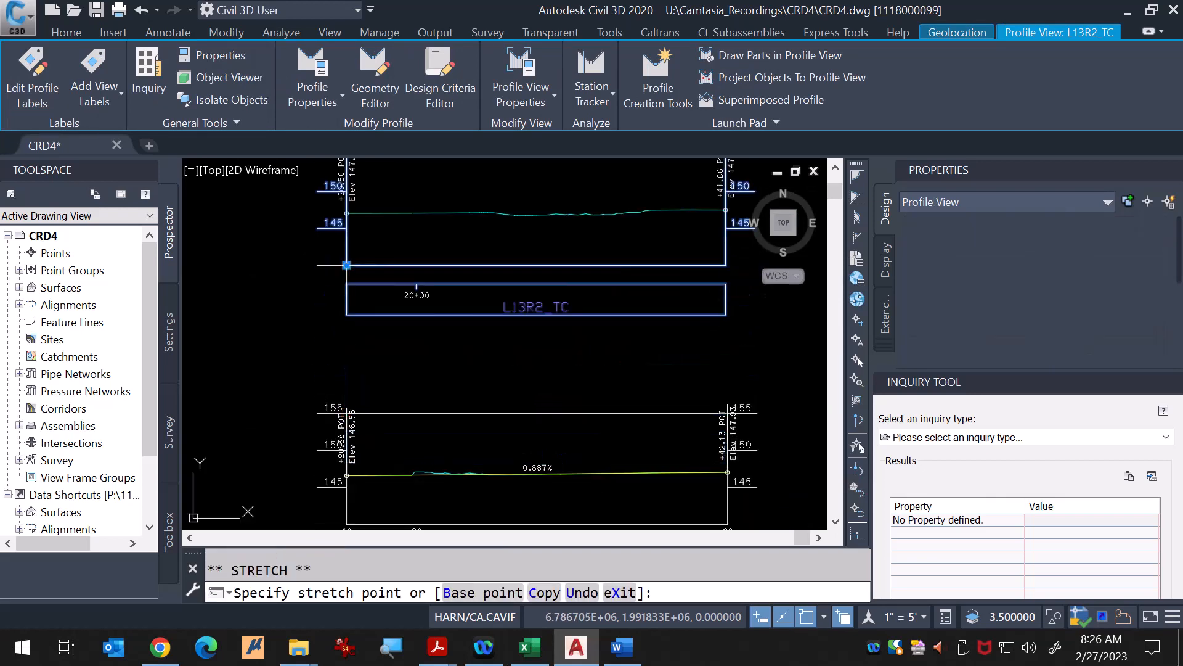
pyautogui.scroll(-4, 347, 324)
pyautogui.press('Escape')
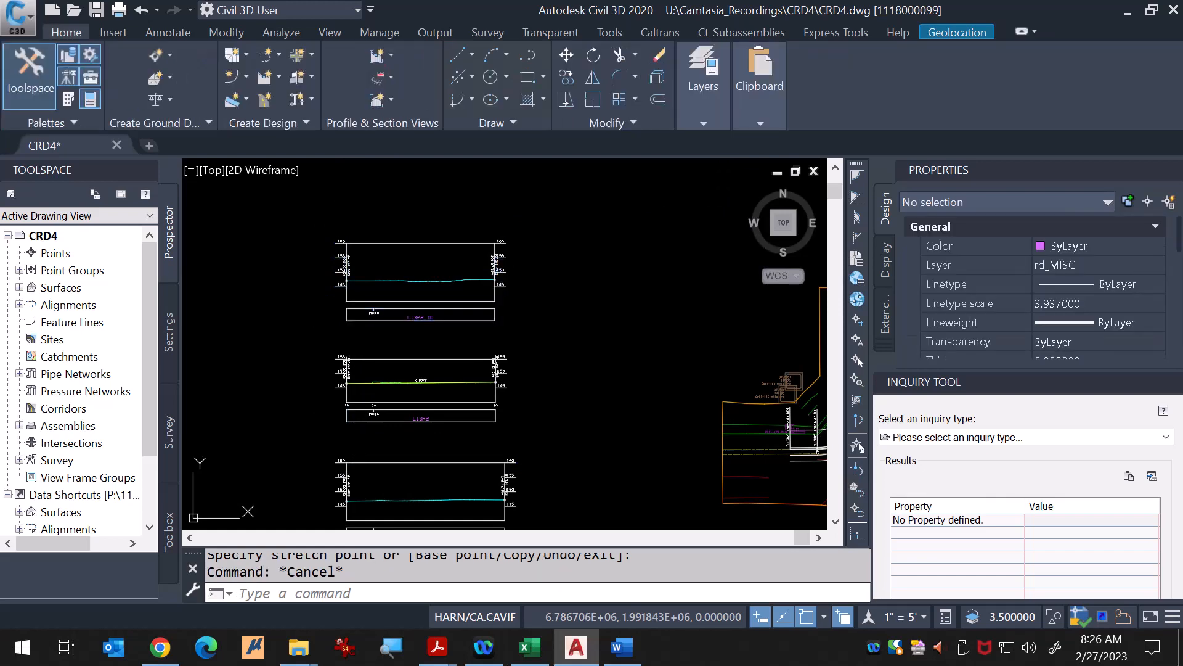
pyautogui.scroll(8, 587, 397)
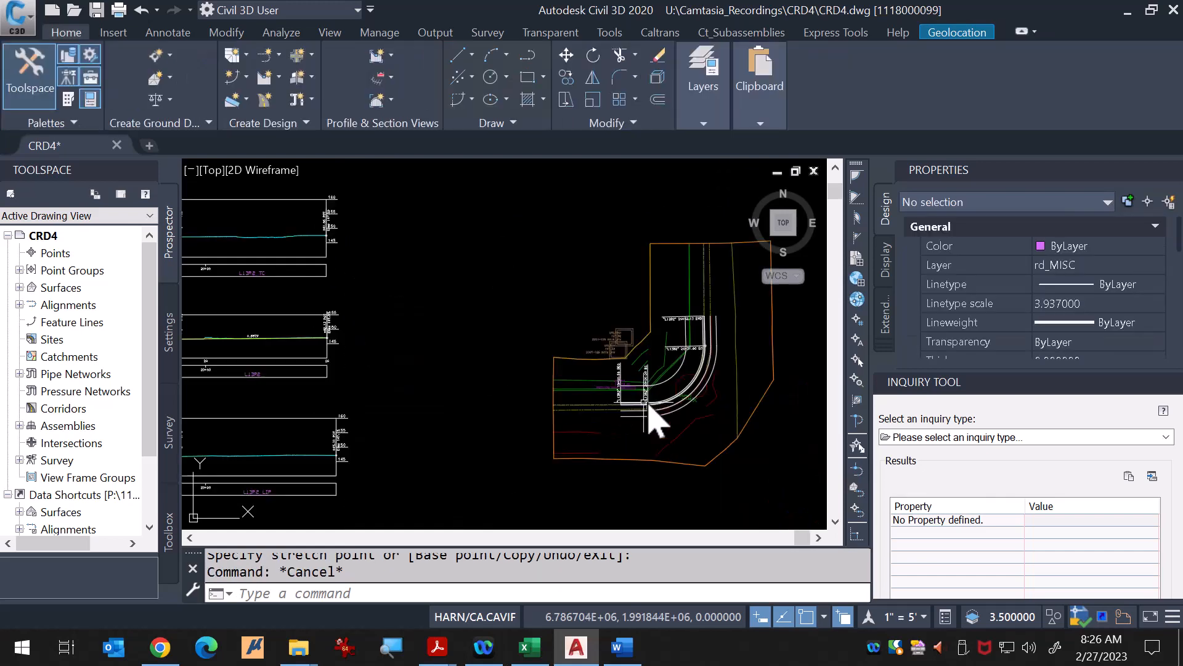
pyautogui.click(666, 417)
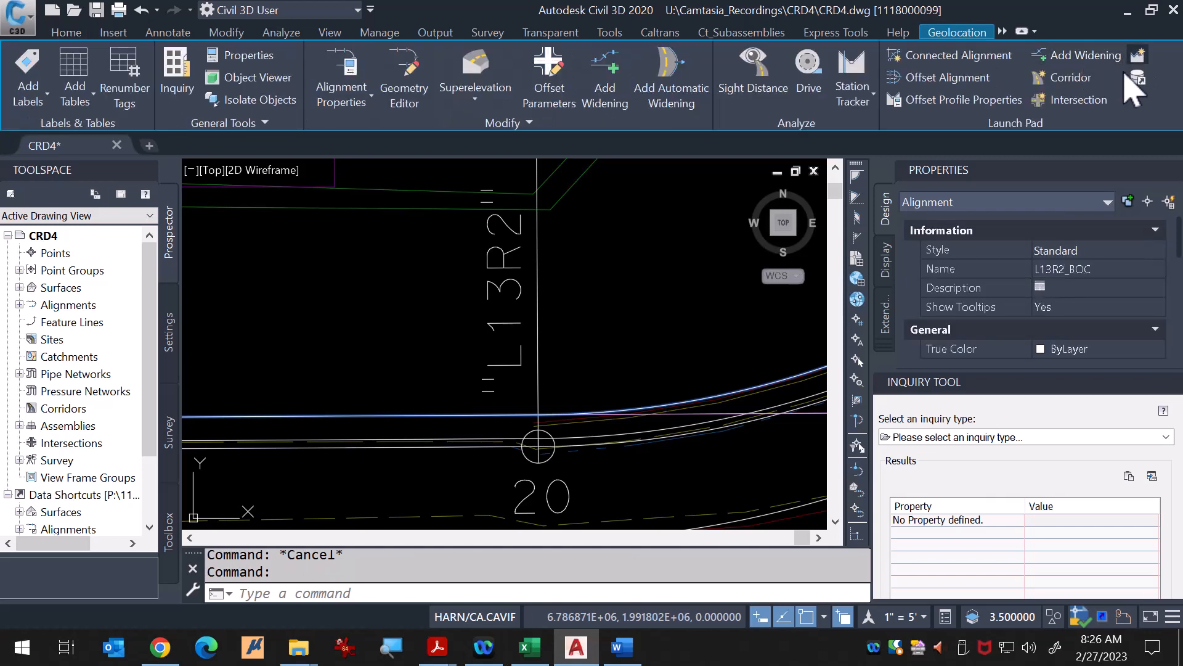
pyautogui.click(1137, 78)
pyautogui.click(824, 357)
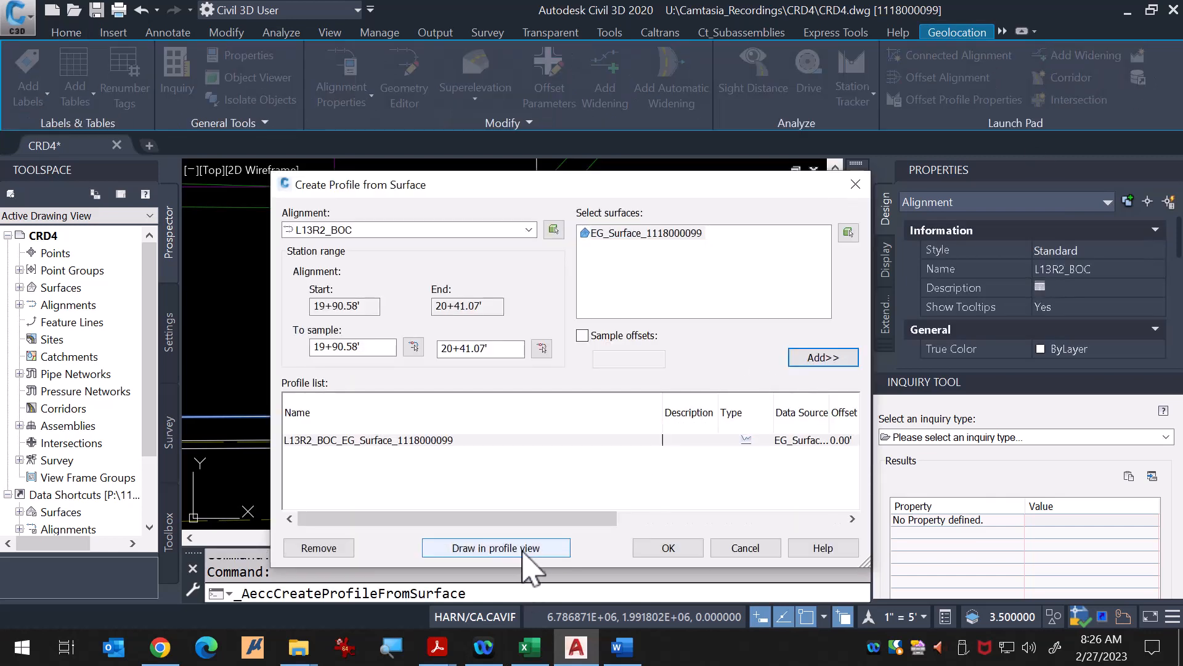
pyautogui.click(522, 548)
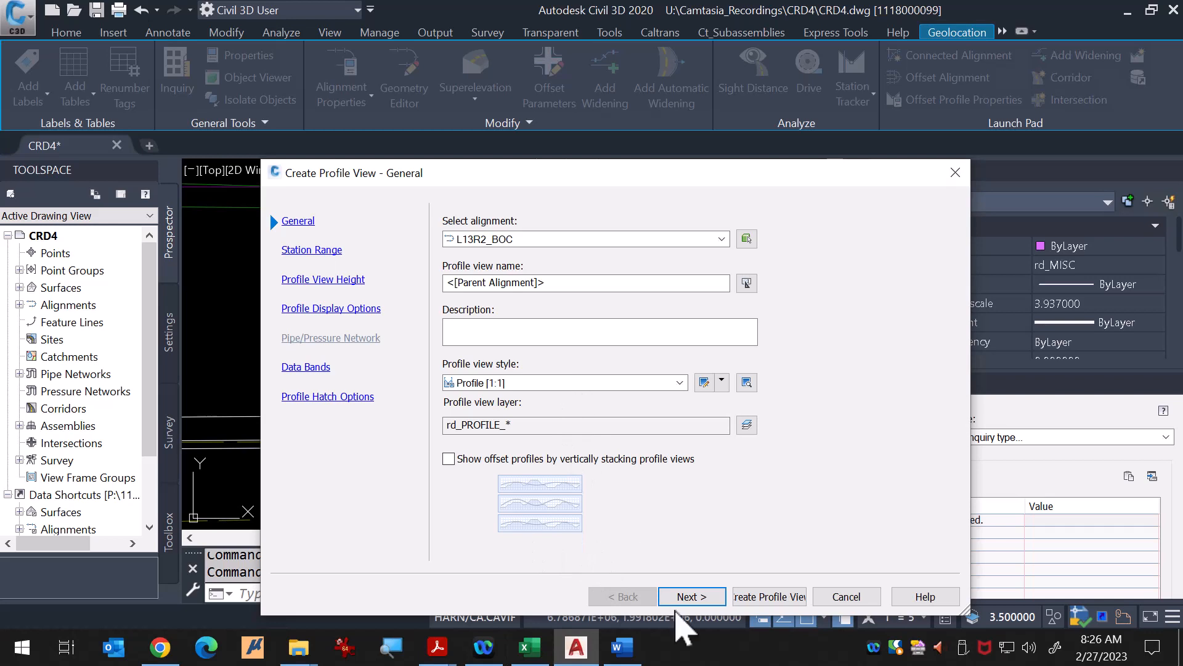
# Step: Advance the profile view wizard and set a user-specified profile view height with a minimum of 140.00'
pyautogui.click(675, 597)
pyautogui.click(691, 597)
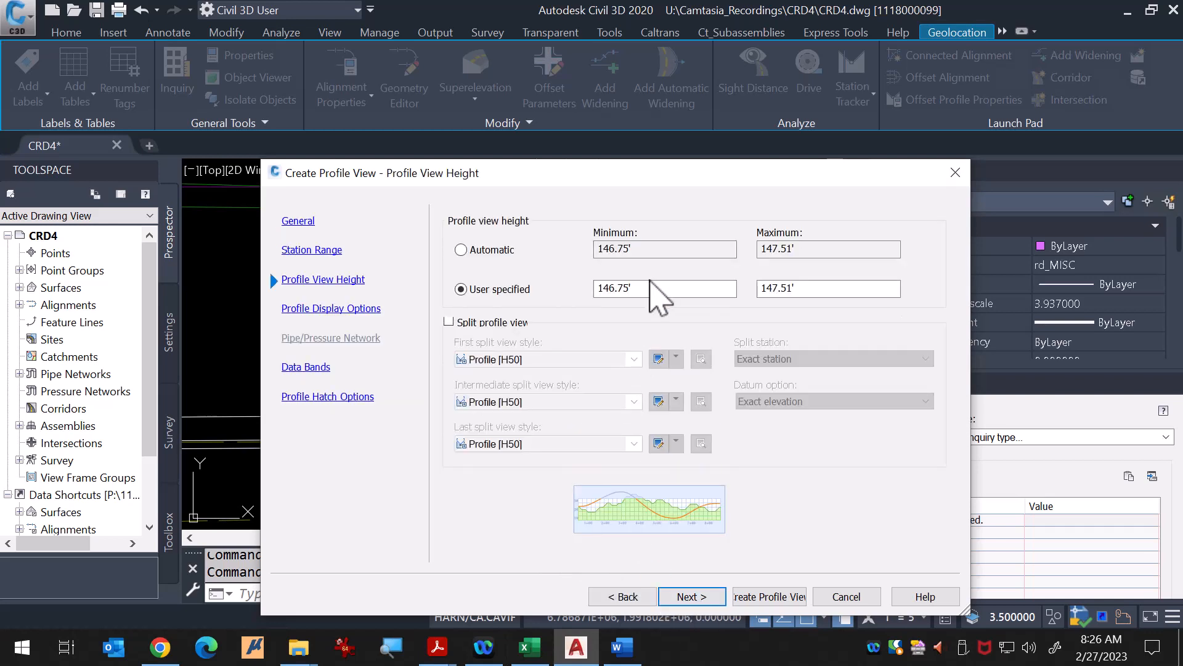
pyautogui.moveTo(625, 289); pyautogui.dragTo(549, 289)
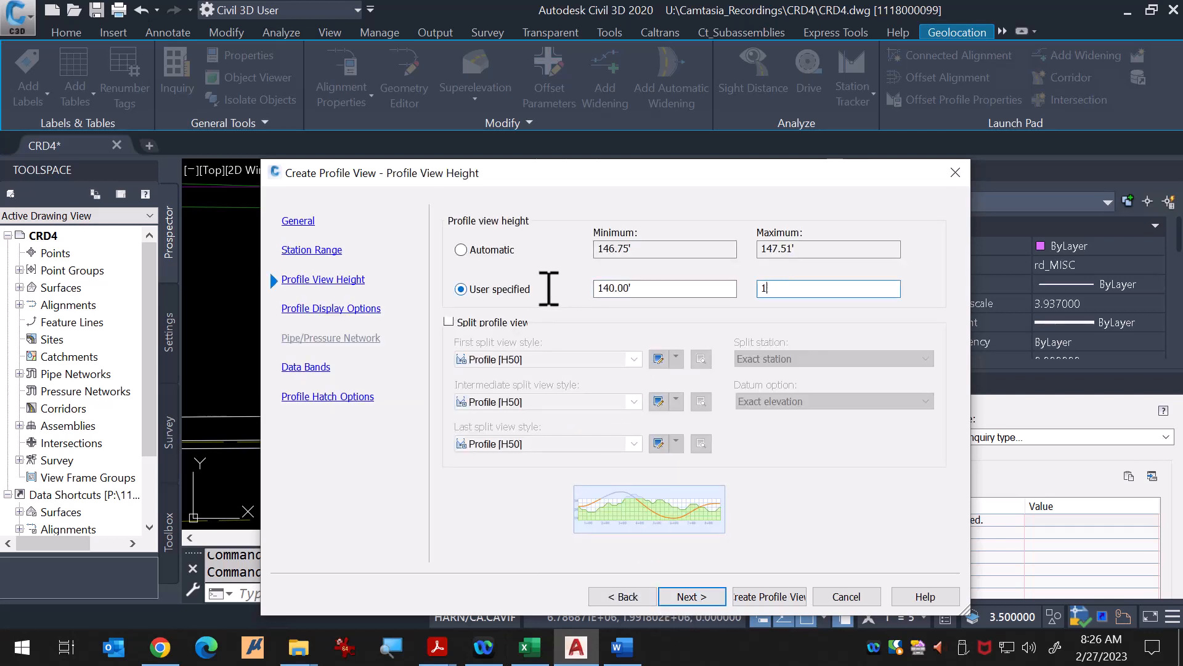
pyautogui.click(708, 595)
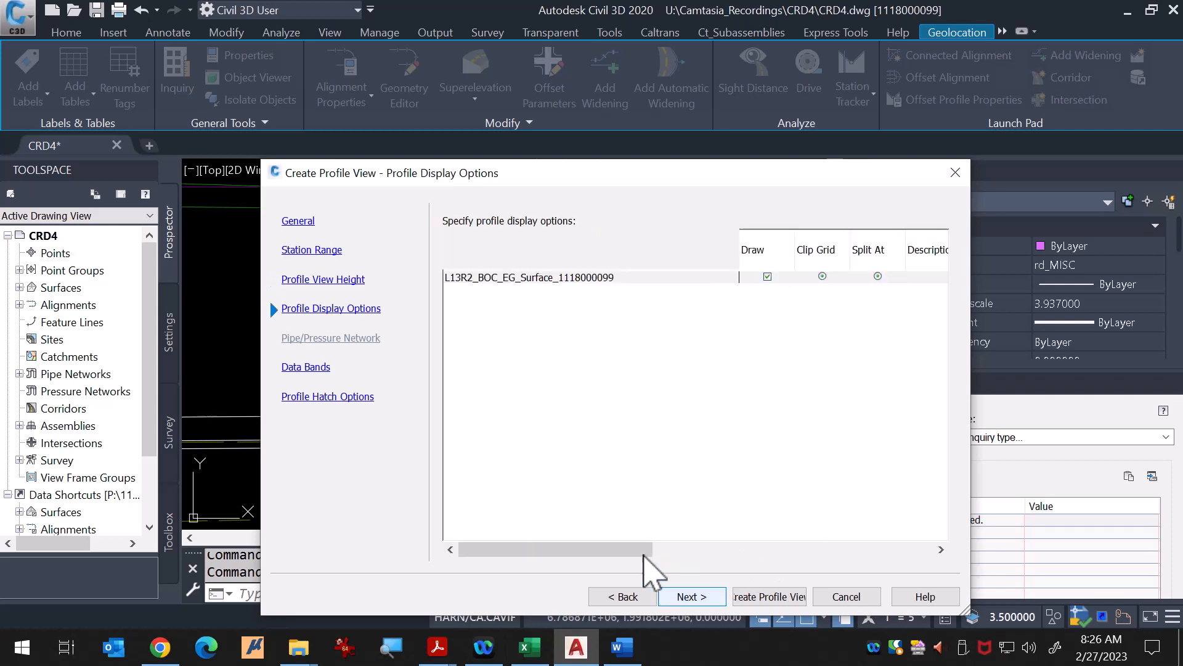
# Step: Set the profile label set for the L13R2_BOC surface profile to Standard
pyautogui.moveTo(656, 548); pyautogui.dragTo(838, 530)
pyautogui.click(897, 278)
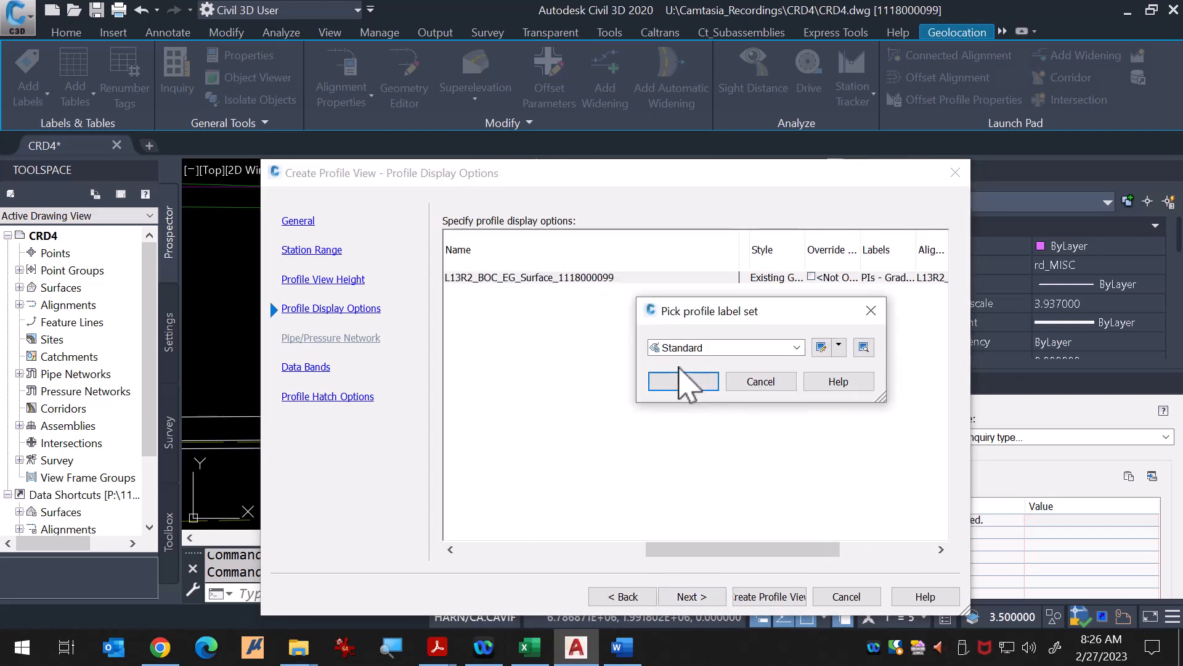
pyautogui.click(683, 381)
# Step: Create the L13R2_BOC profile view, placing its origin just above the L13R2_TC profile view
pyautogui.click(769, 596)
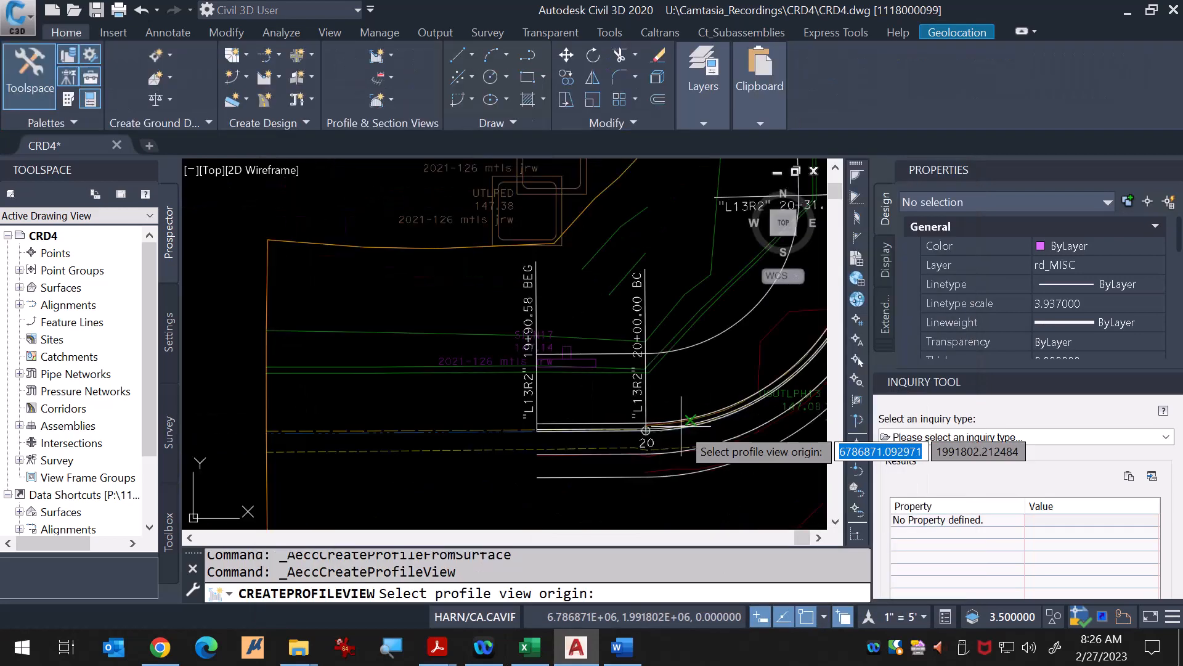
pyautogui.scroll(8, 480, 350)
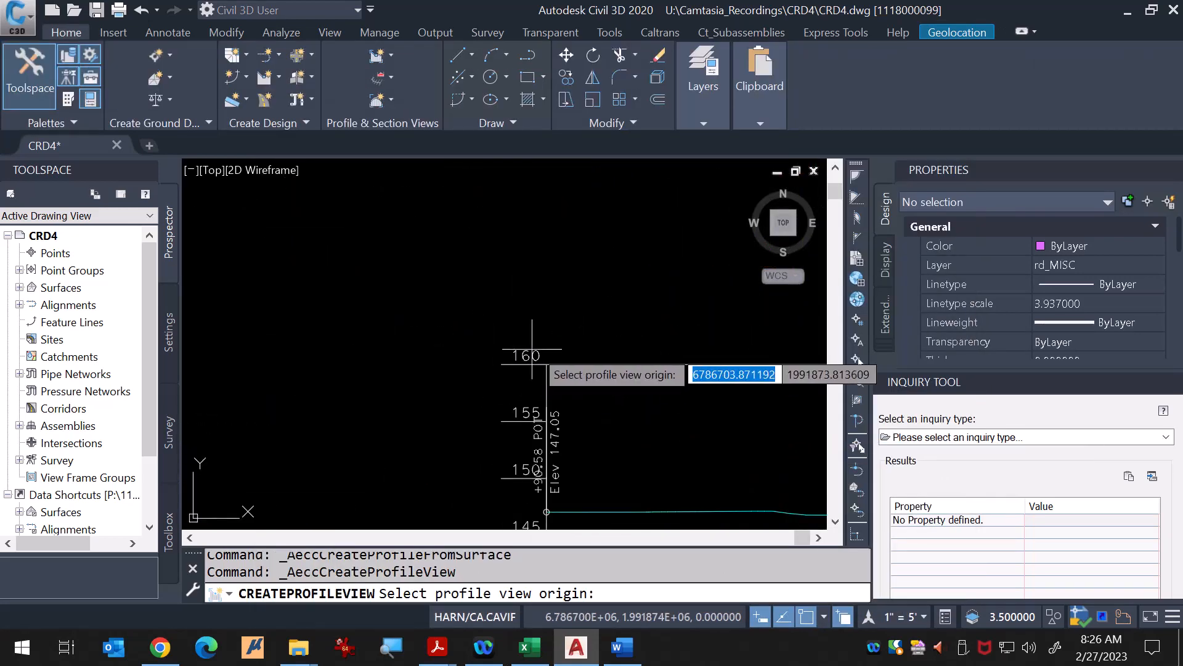
pyautogui.click(547, 364)
pyautogui.scroll(-6, 562, 309)
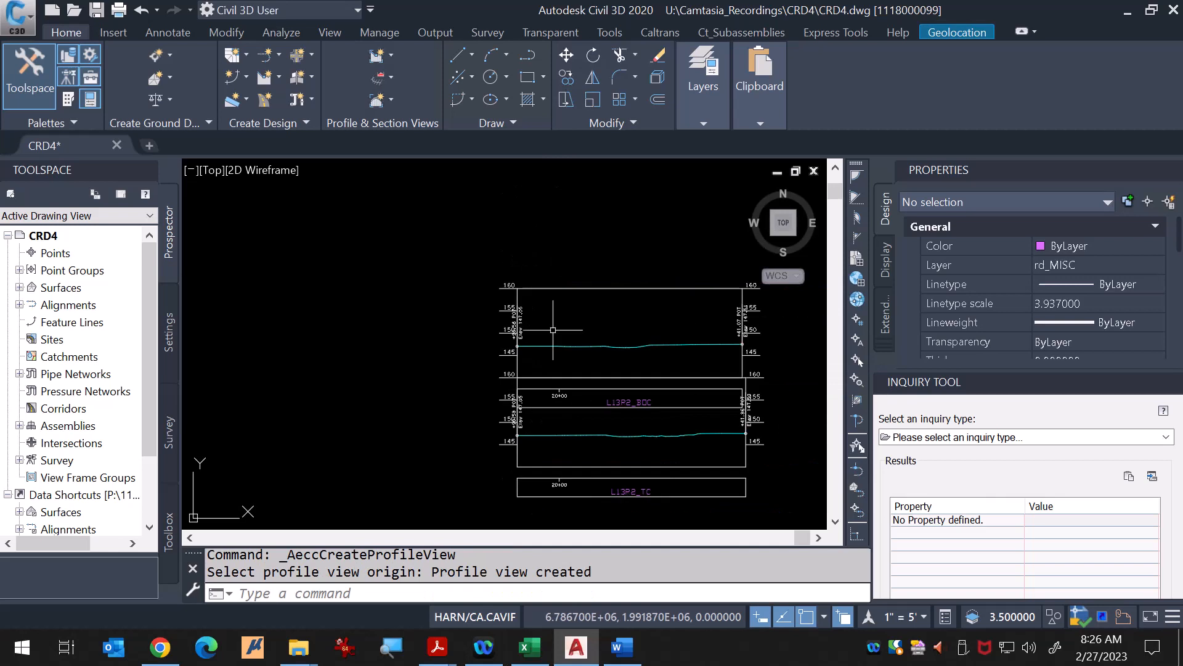
pyautogui.press('Escape')
pyautogui.press('Escape')
pyautogui.click(564, 293)
pyautogui.press('Escape')
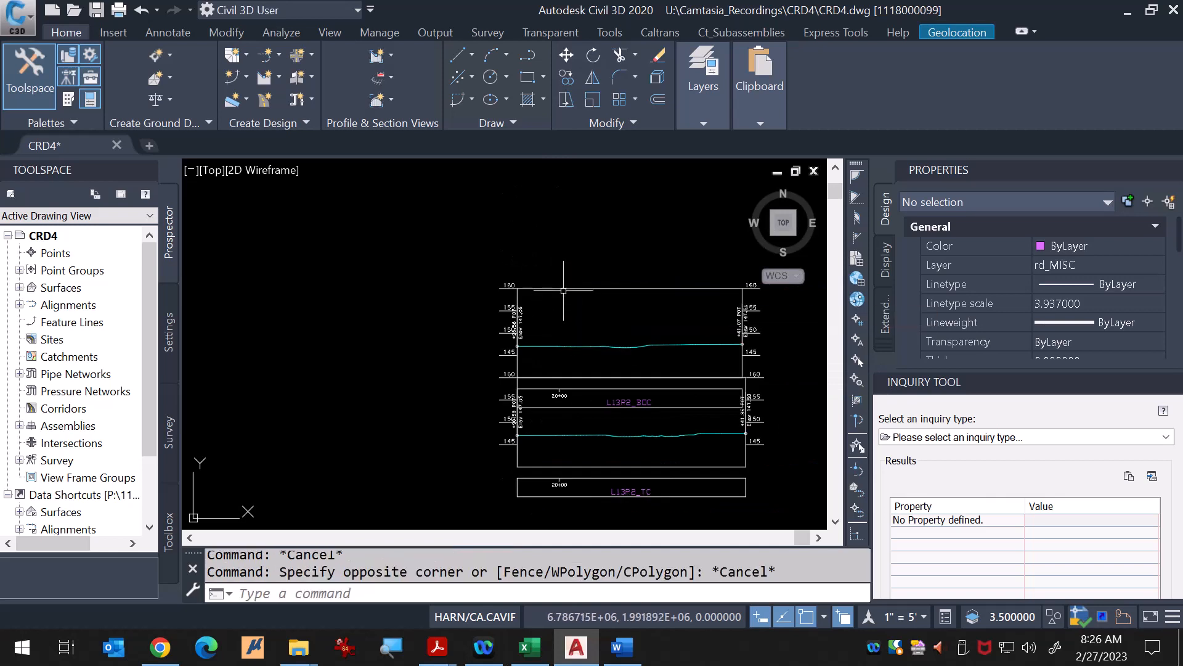
# Step: Move the L13R2_BOC profile view upward by its grip, clear of the profile view below it
pyautogui.click(563, 289)
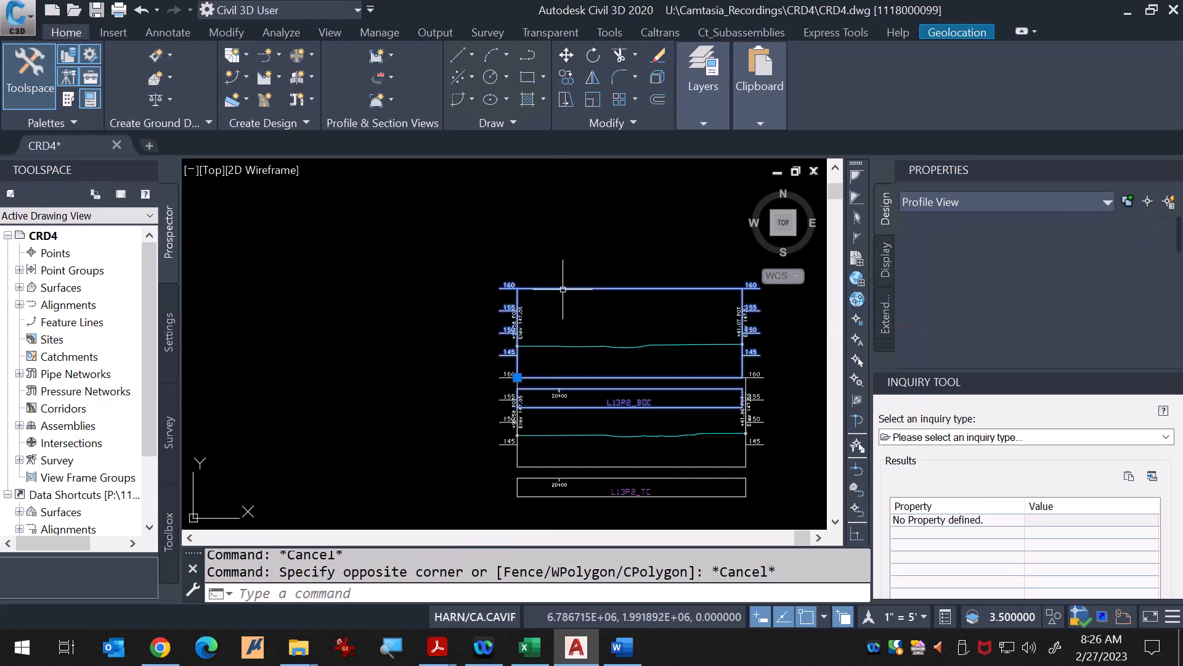
pyautogui.click(517, 377)
pyautogui.scroll(3, 526, 296)
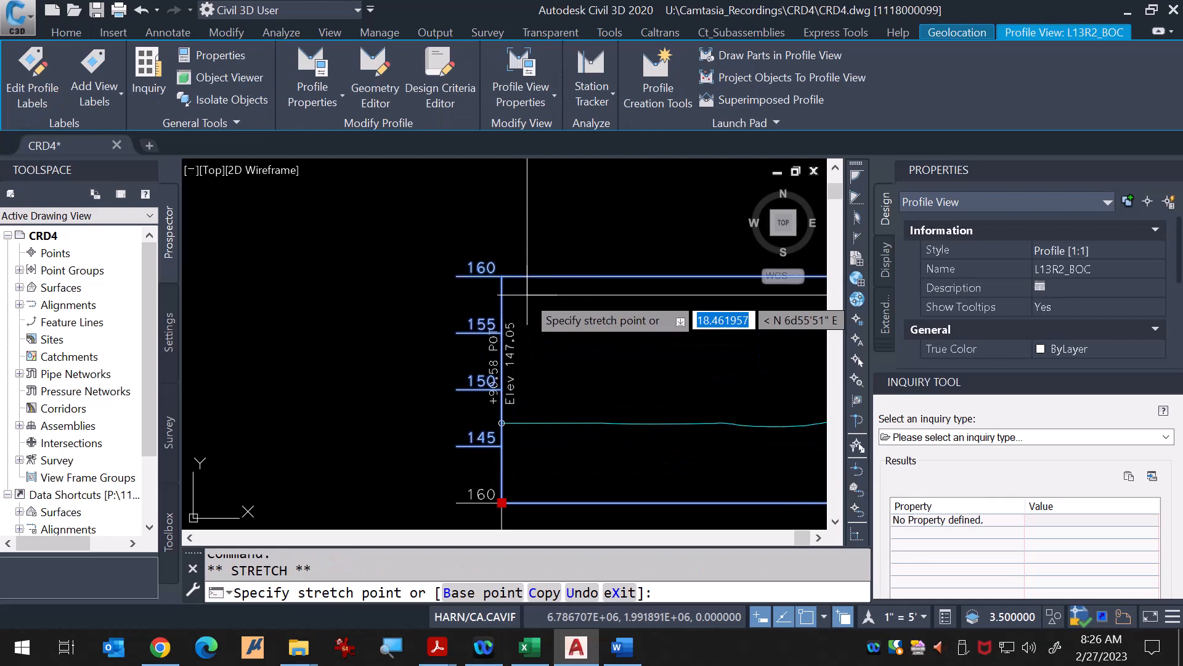
pyautogui.click(502, 276)
pyautogui.scroll(-5, 413, 331)
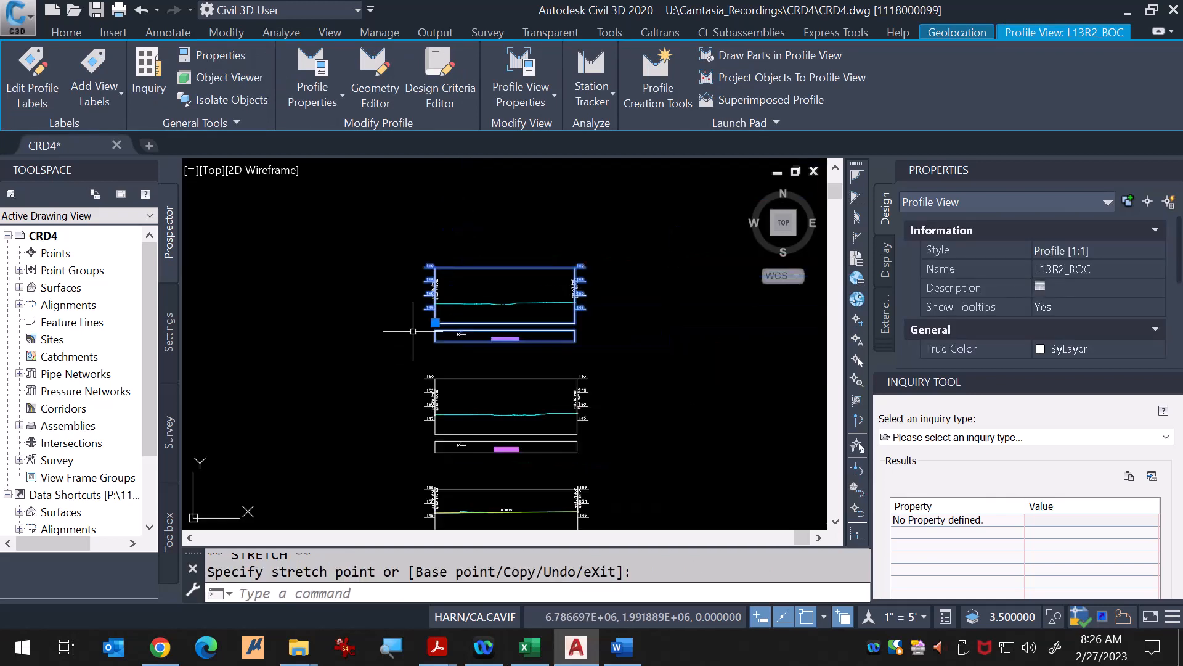
pyautogui.press('Escape')
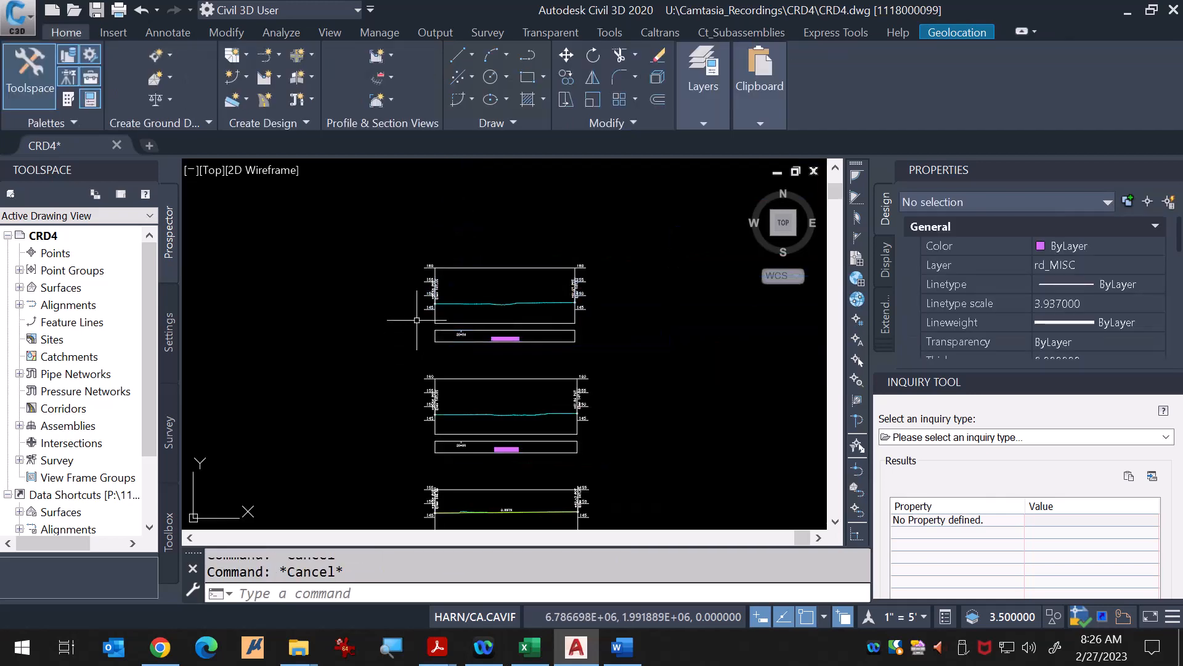
# Step: Survey the drawing, comparing the stacked profile views with the L13R2 alignments in plan
pyautogui.scroll(-3, 542, 296)
pyautogui.scroll(-2, 562, 412)
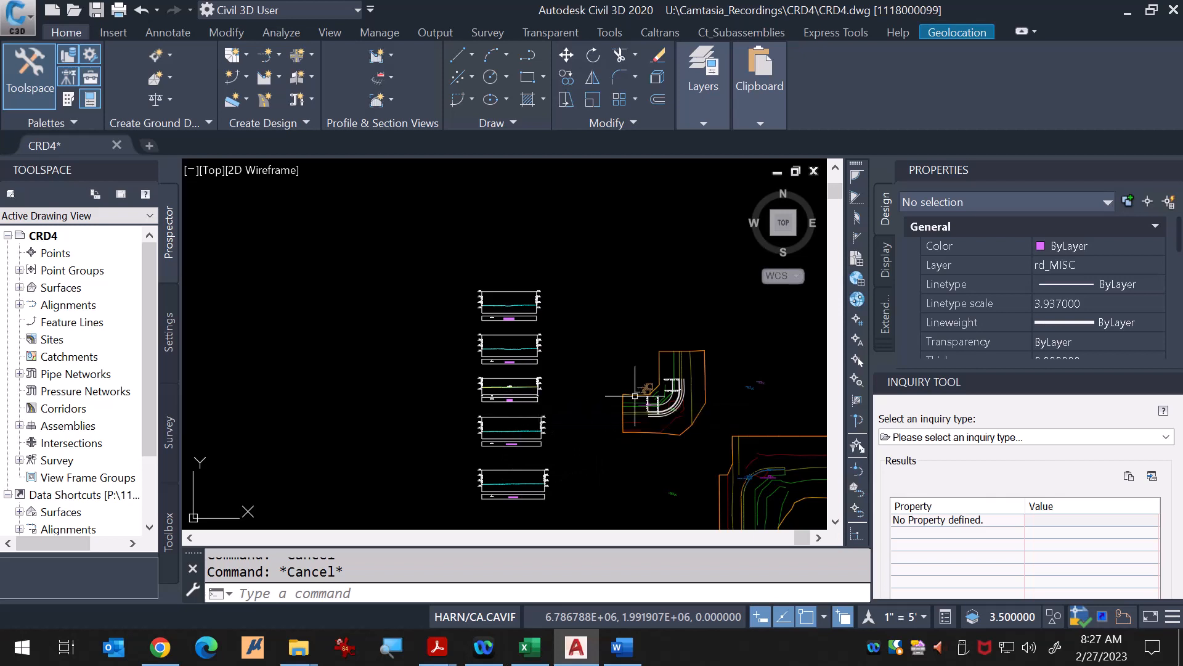
pyautogui.scroll(5, 672, 403)
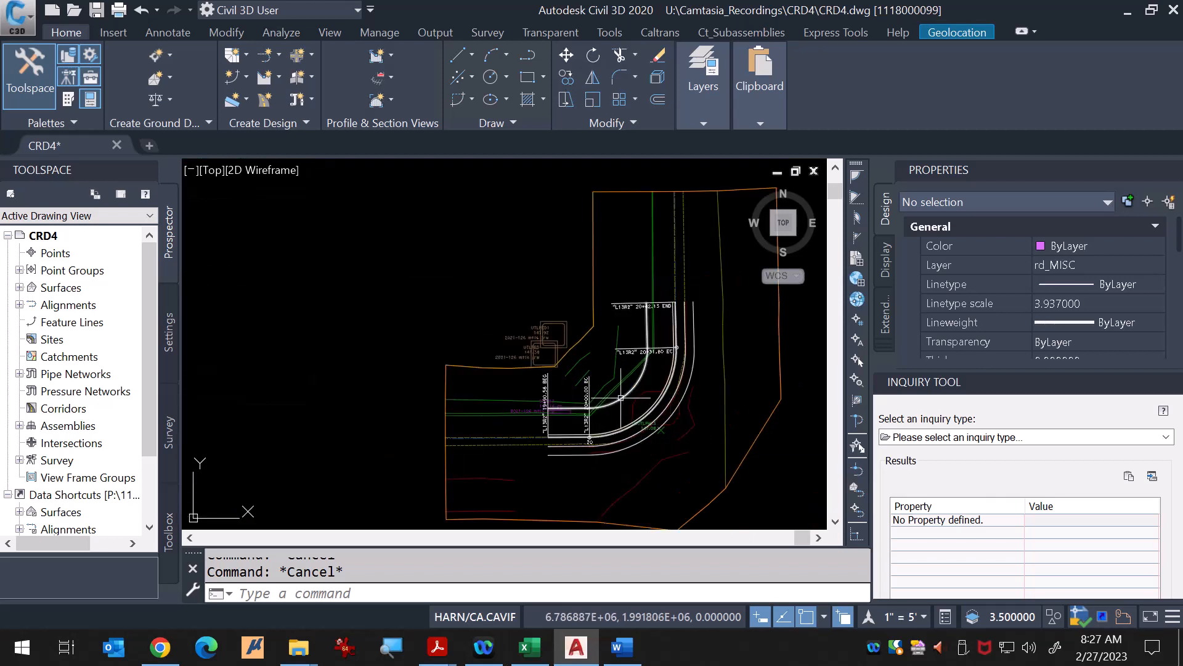
pyautogui.moveTo(622, 398)
pyautogui.scroll(-2, 621, 398)
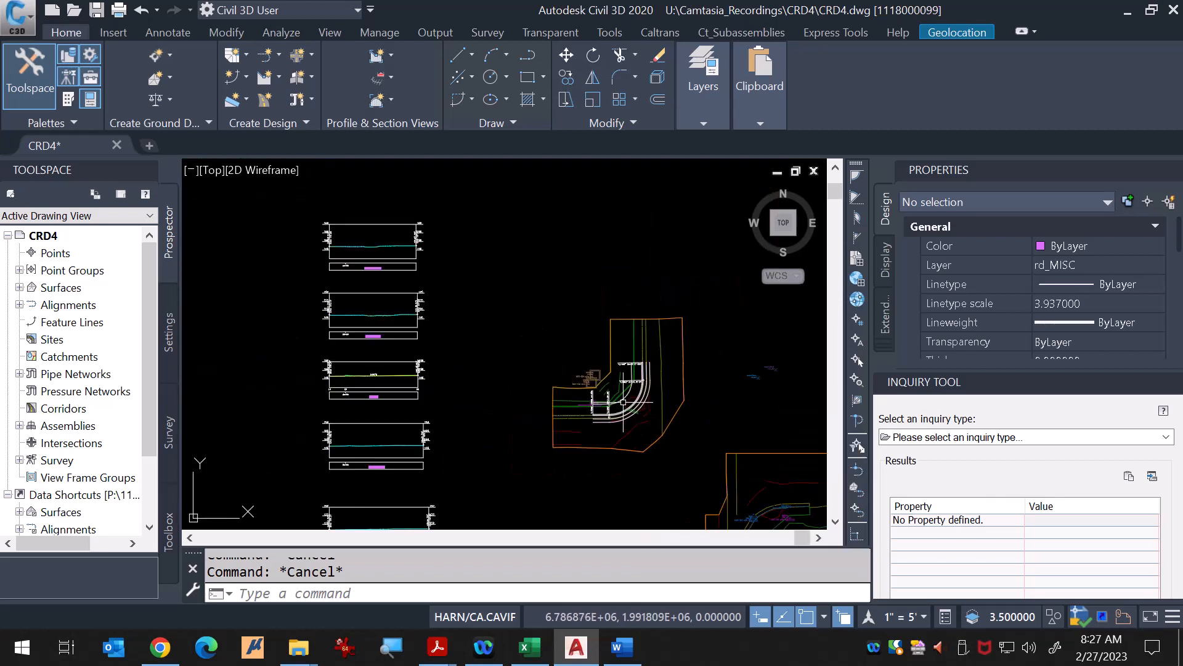
pyautogui.scroll(2, 625, 400)
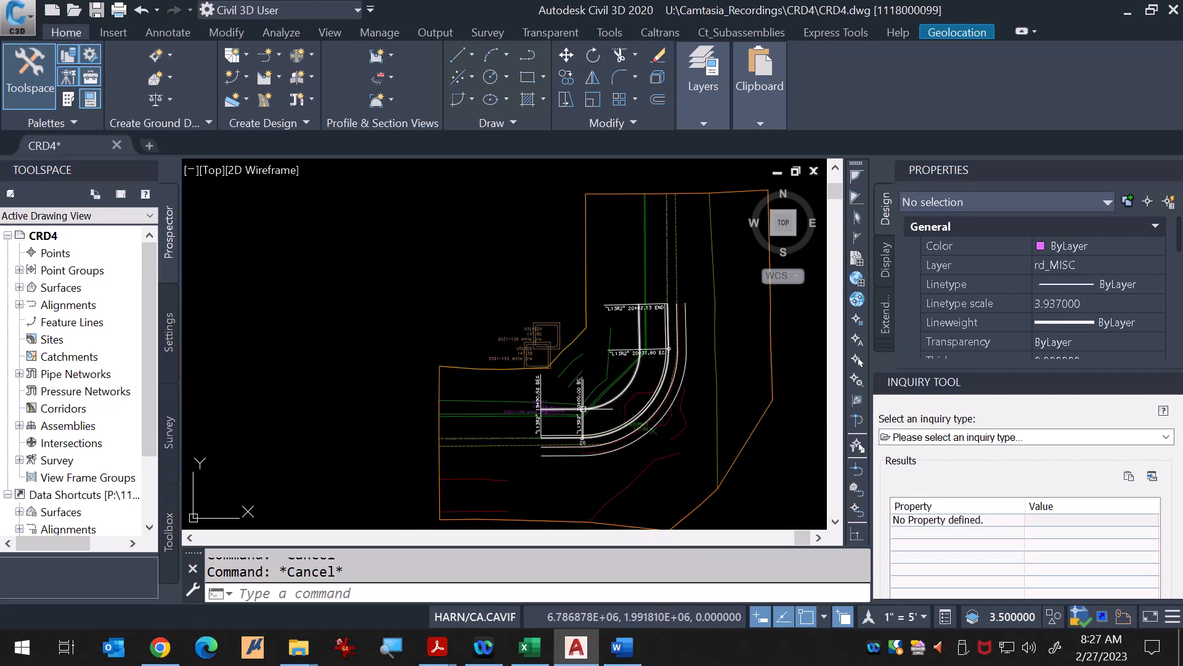
pyautogui.scroll(4, 583, 409)
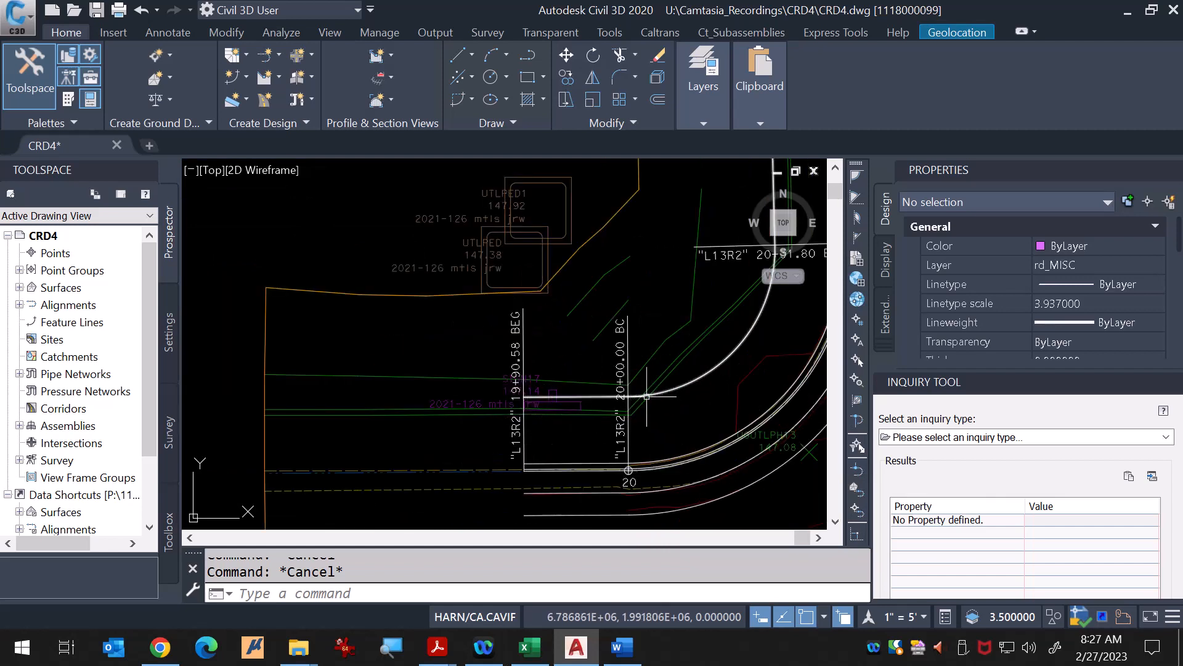
pyautogui.scroll(-5, 683, 386)
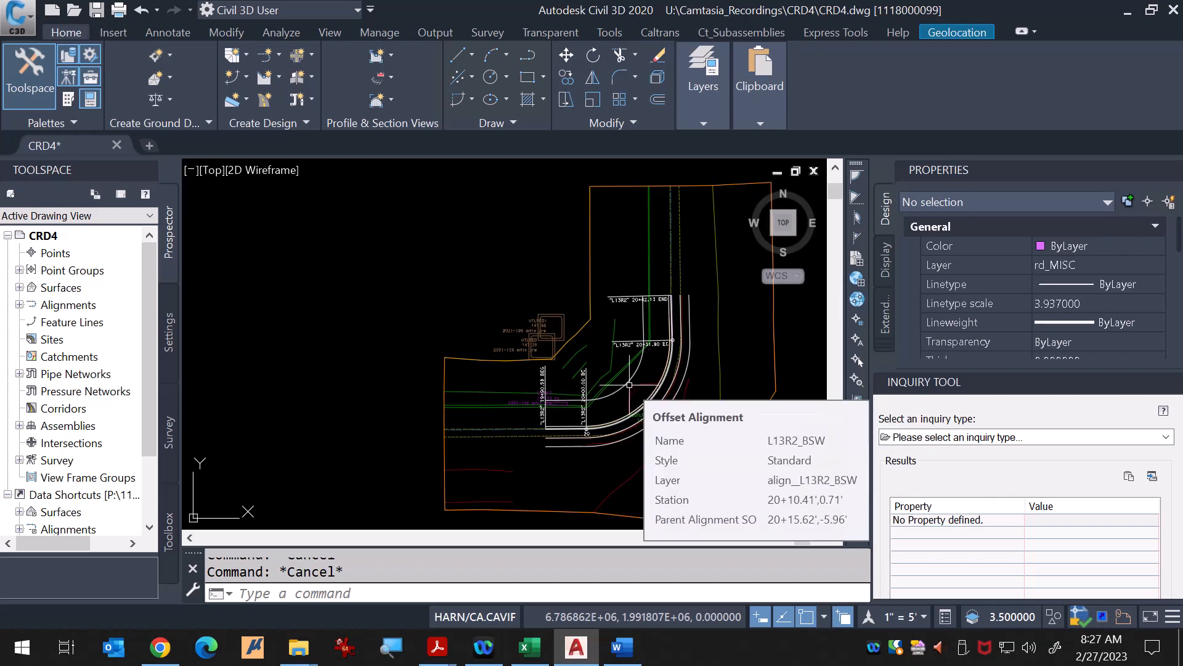
pyautogui.scroll(-2, 629, 385)
pyautogui.scroll(-2, 500, 327)
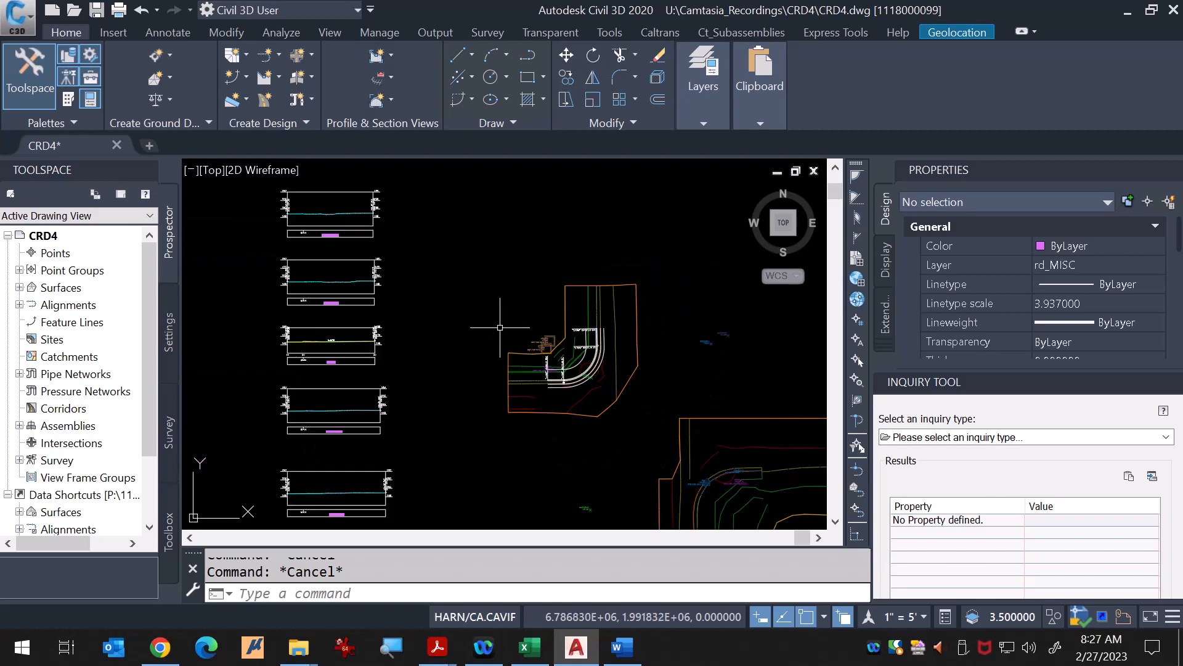